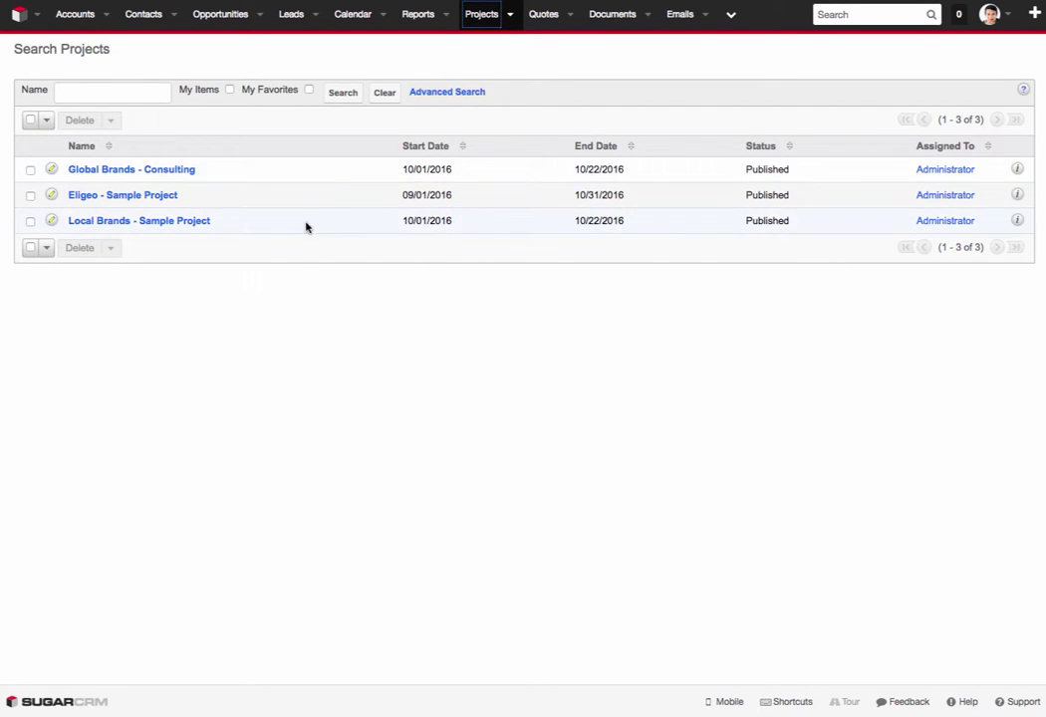
Step: Start a new project record and name it October Project
click(510, 19)
click(511, 50)
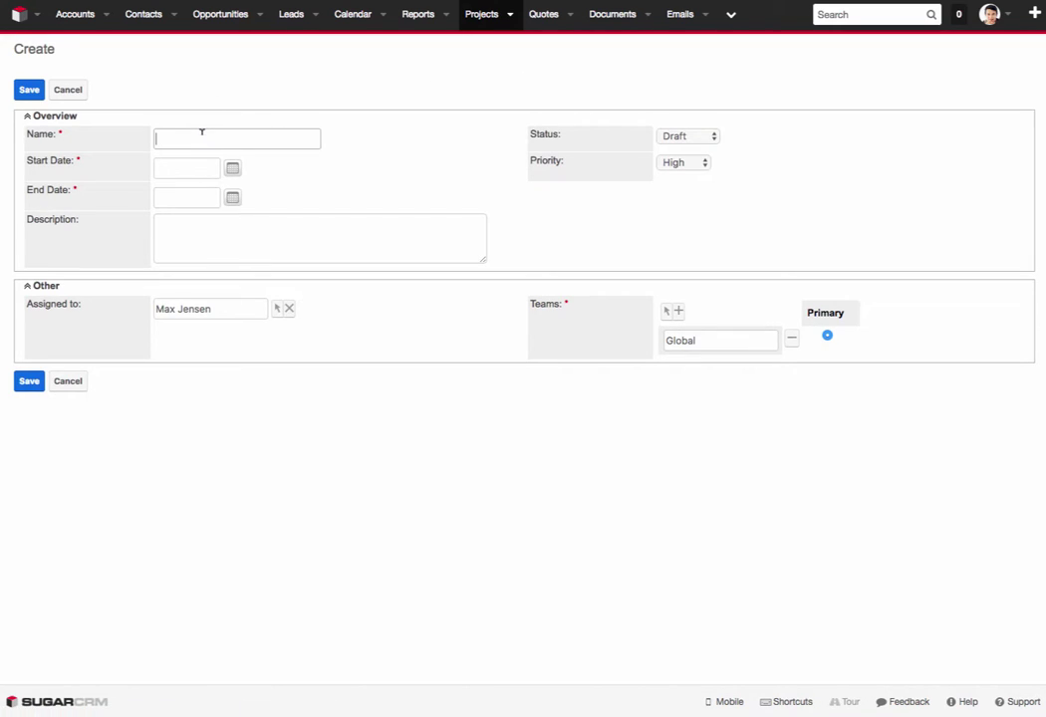
text(Sma)
key(BackSpace)
key(BackSpace)
text(am)
text(Octo)
Step: Set the project's start date to 10/01/2016 and end date to 10/31/2016, and save the record
click(235, 169)
click(217, 279)
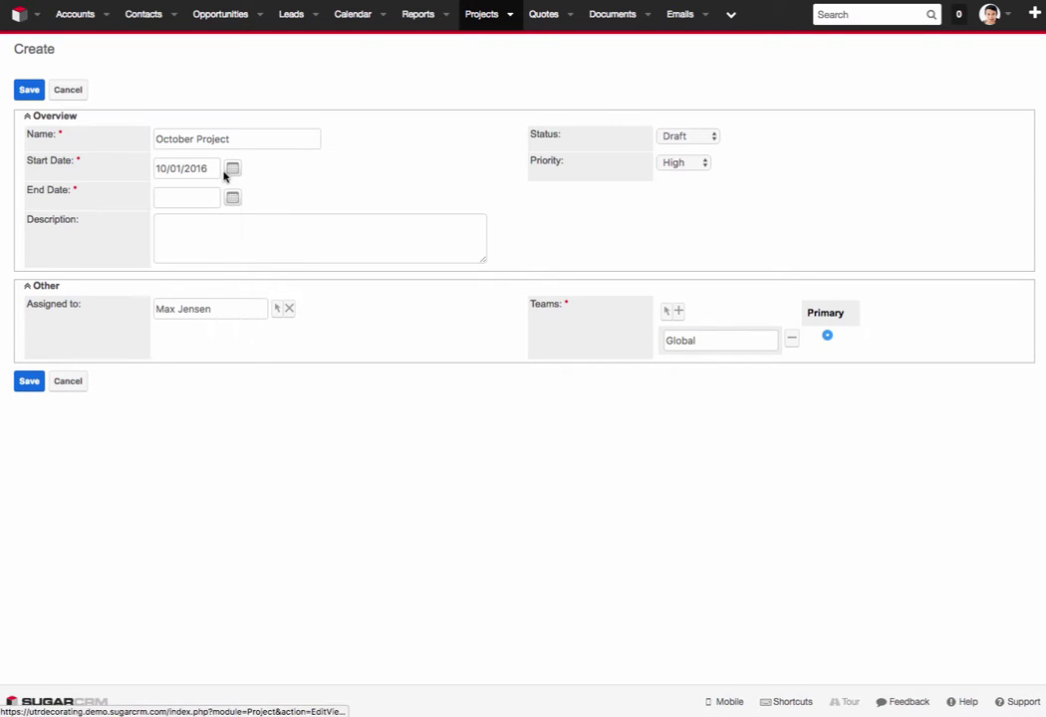
click(232, 198)
click(129, 393)
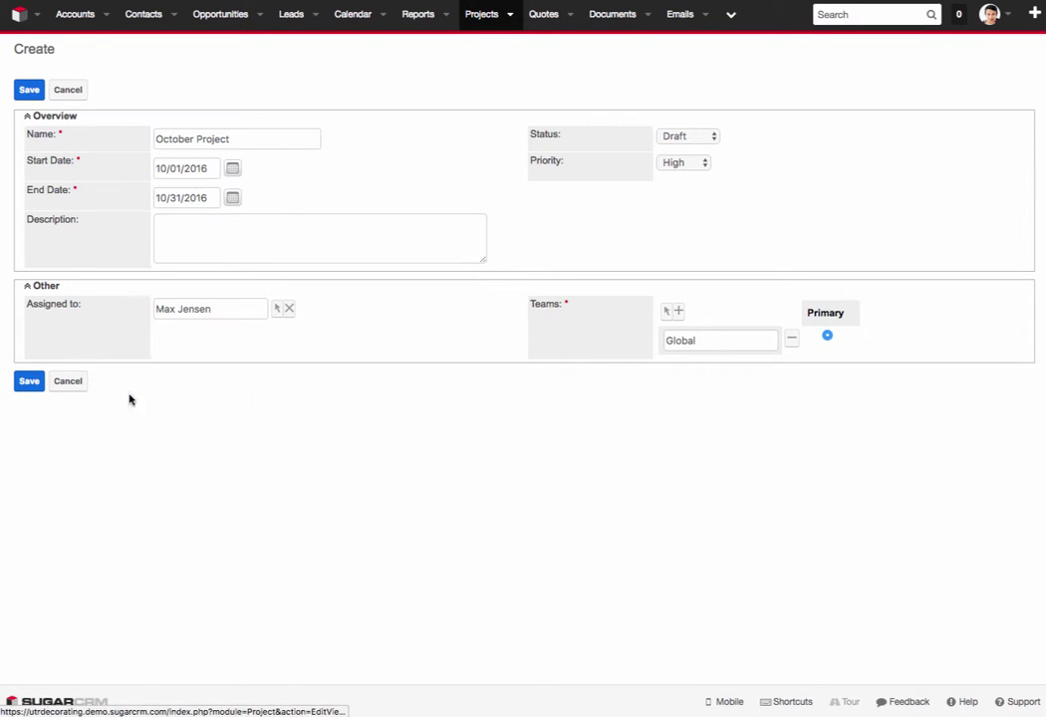
click(269, 240)
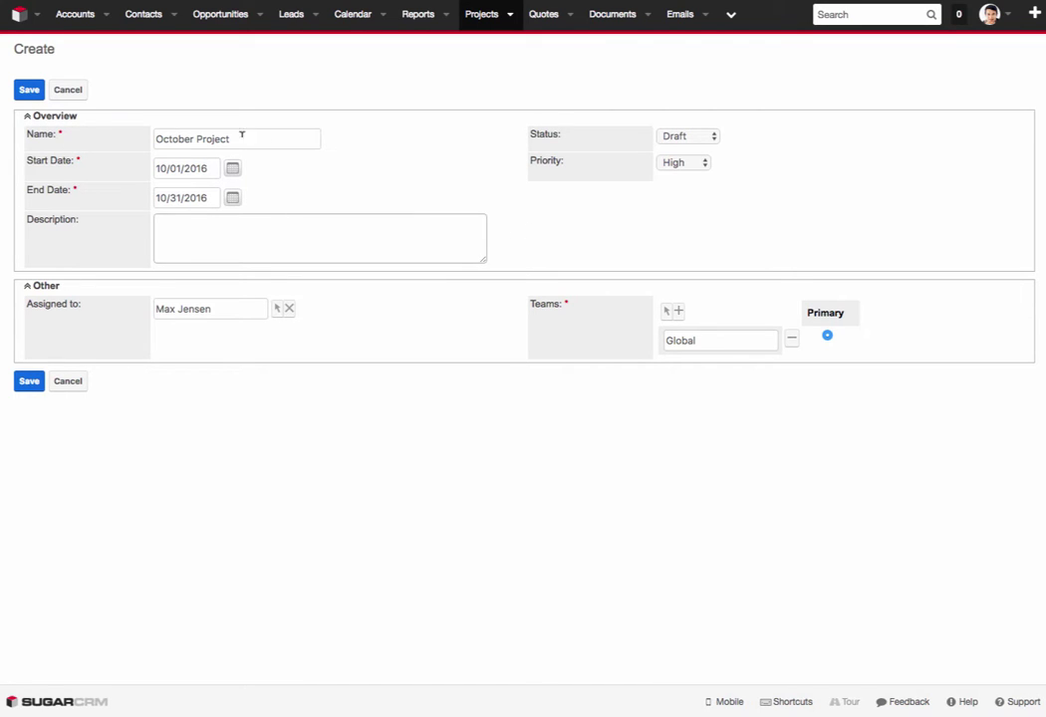
click(30, 90)
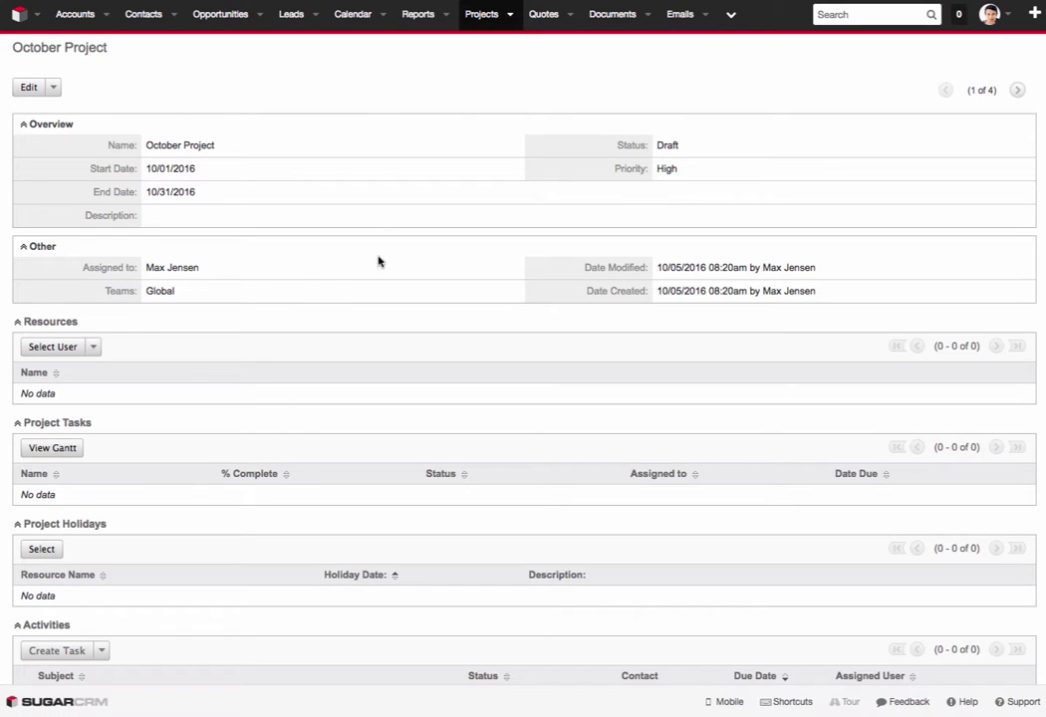
Step: Add the Sales Manager East user to the project's resources and check the option for adding a contact
scroll(300, 175, down, 1)
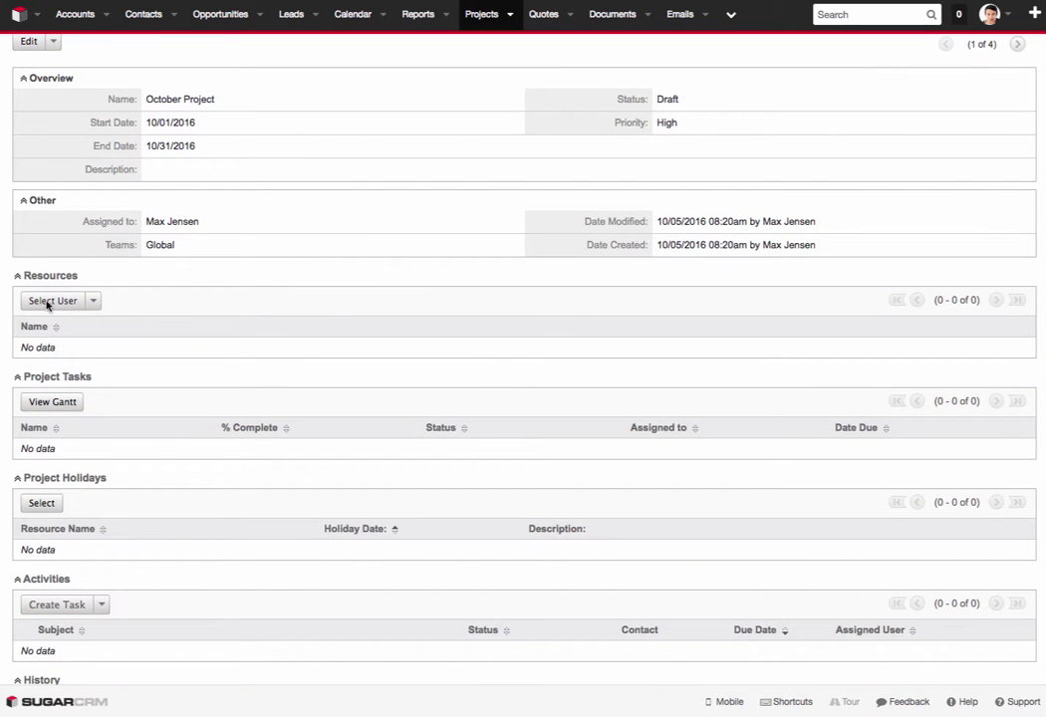
click(45, 301)
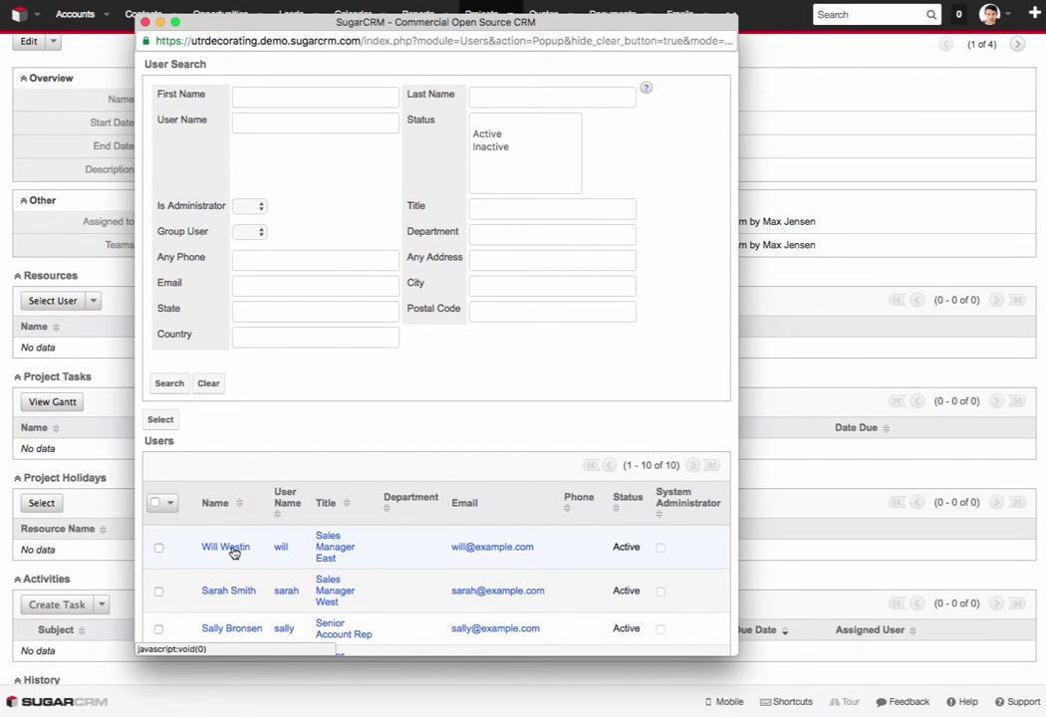
click(233, 550)
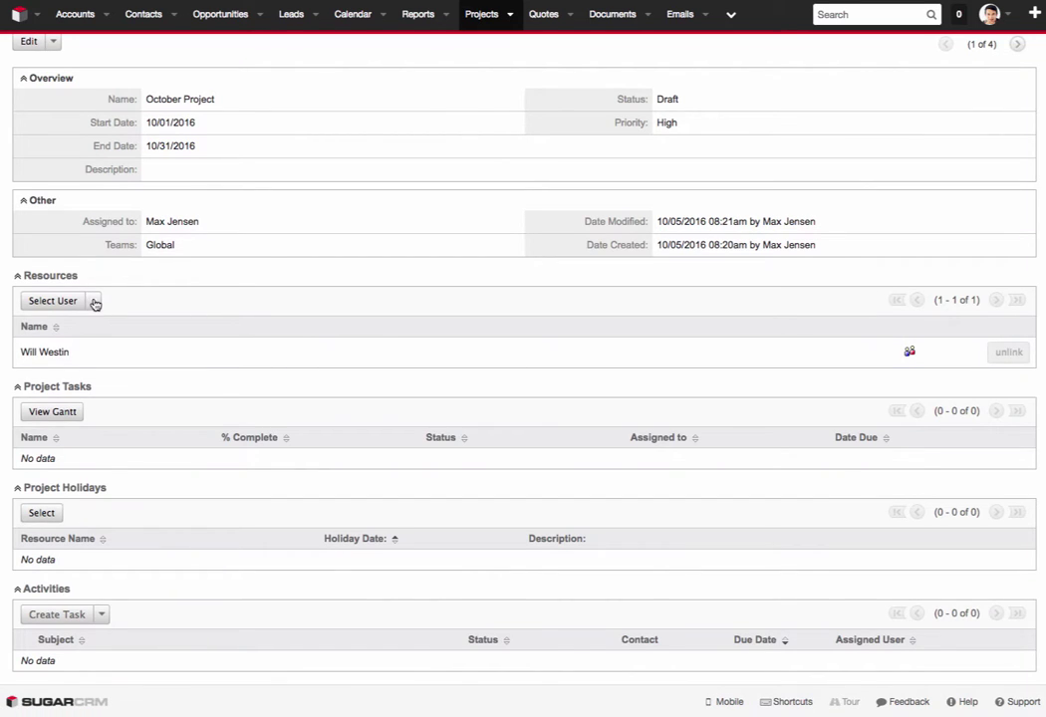
click(94, 301)
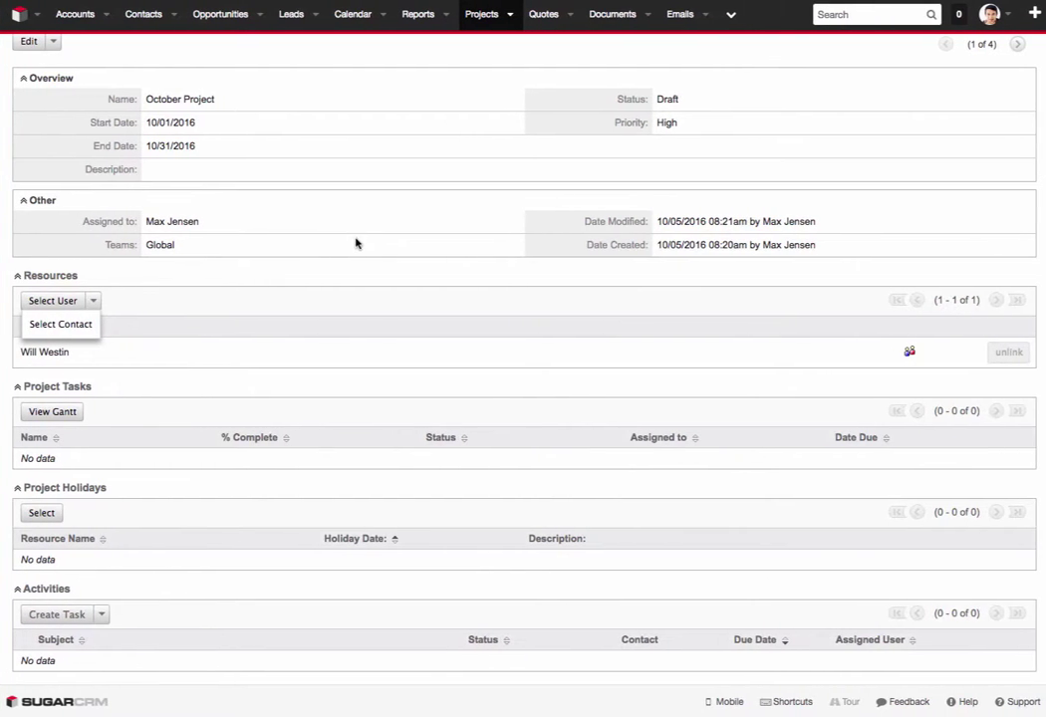
click(361, 241)
Step: Review the project's related-record sections from Project Tasks down to Cases, and the available project creation and list options
scroll(414, 234, down, 5)
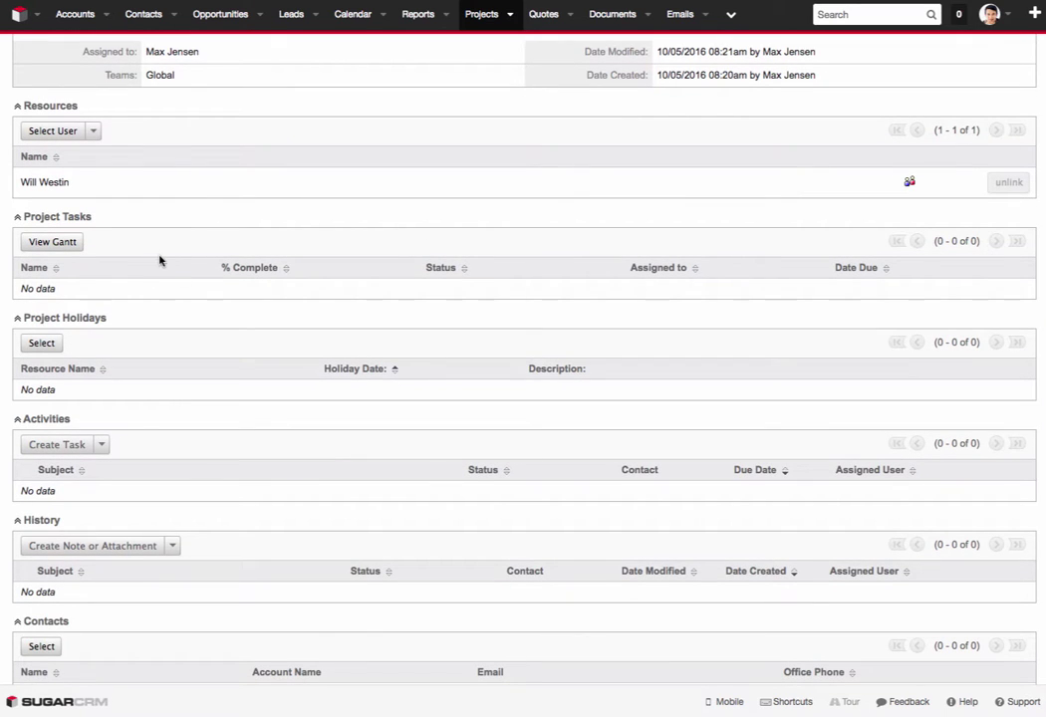
scroll(206, 272, down, 1)
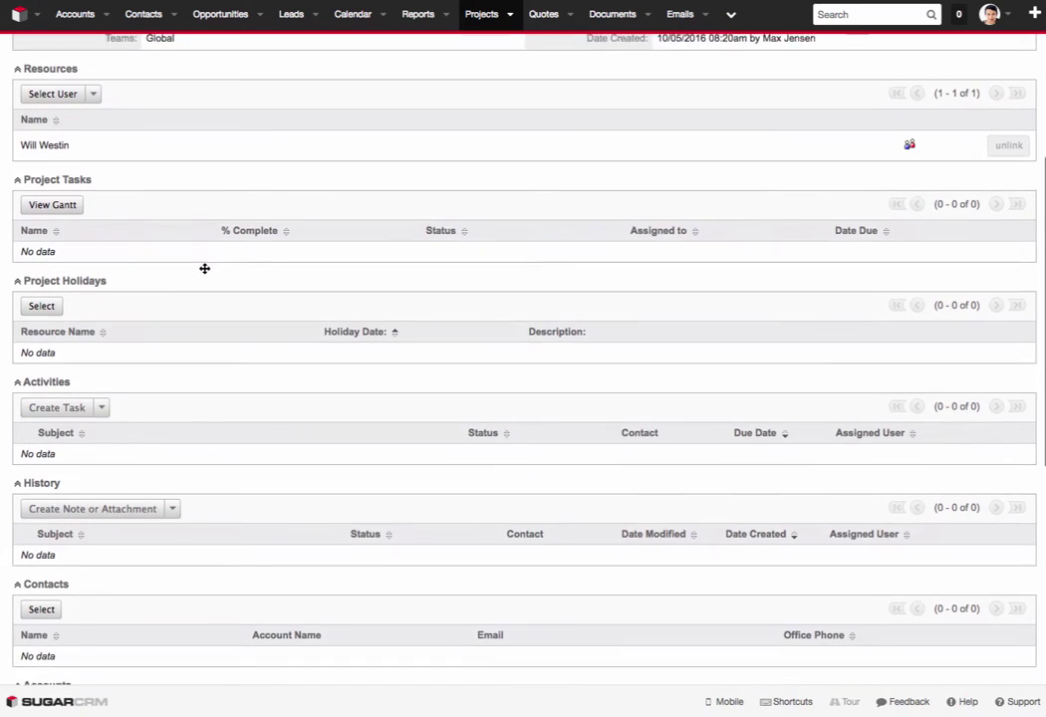
scroll(227, 340, down, 4)
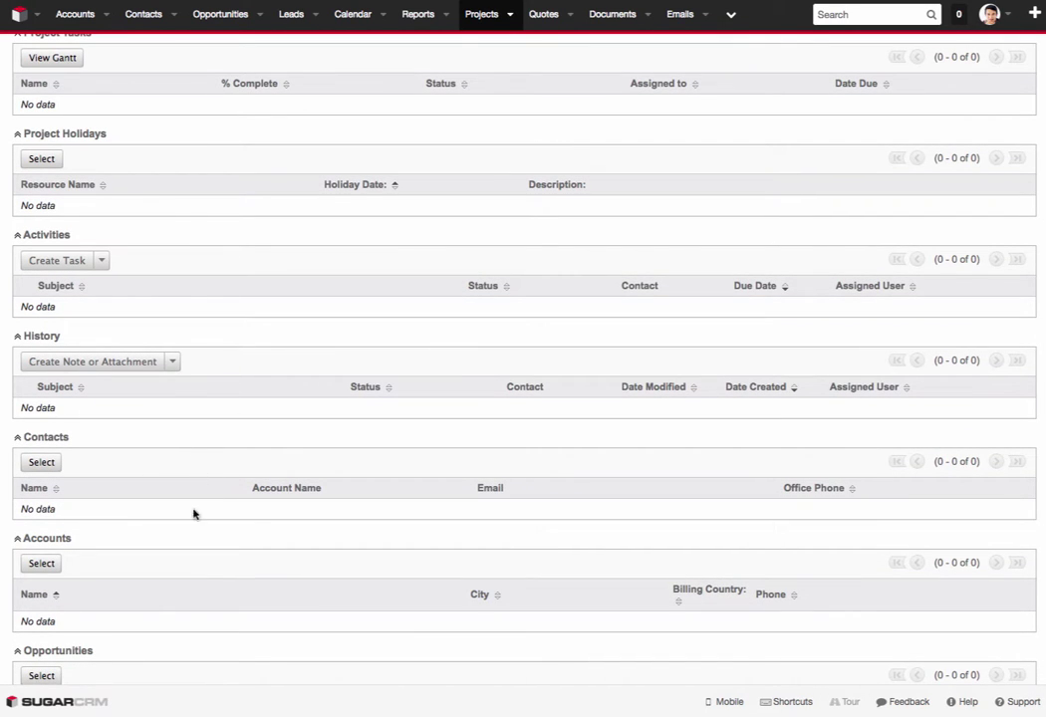
scroll(259, 533, down, 5)
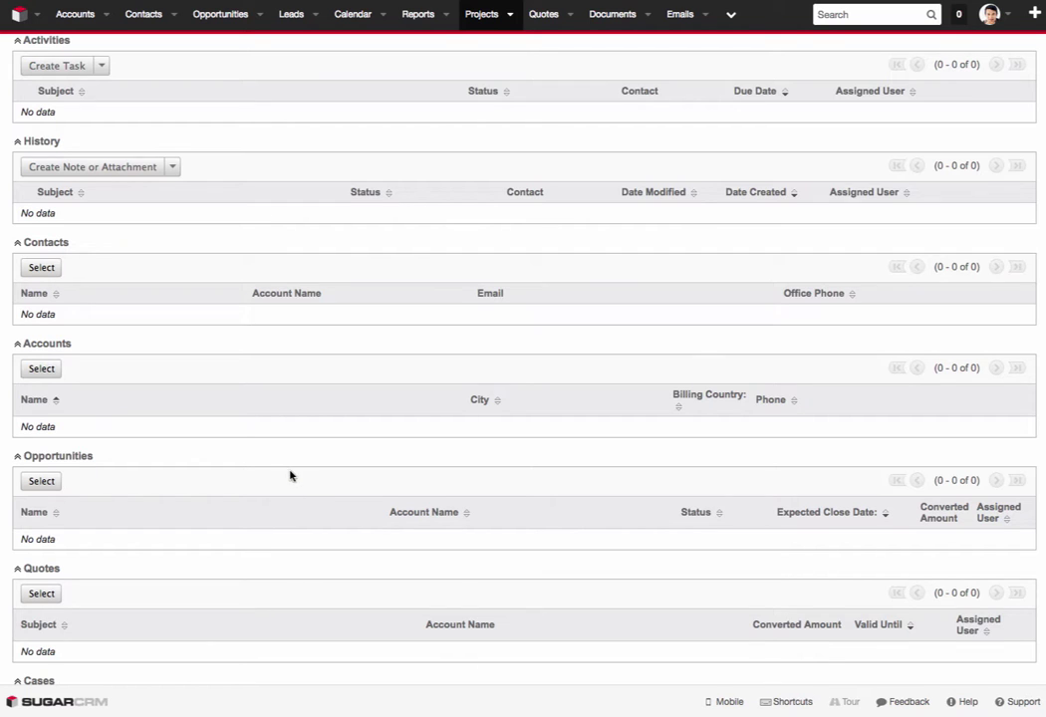
scroll(290, 474, down, 1)
scroll(273, 528, down, 1)
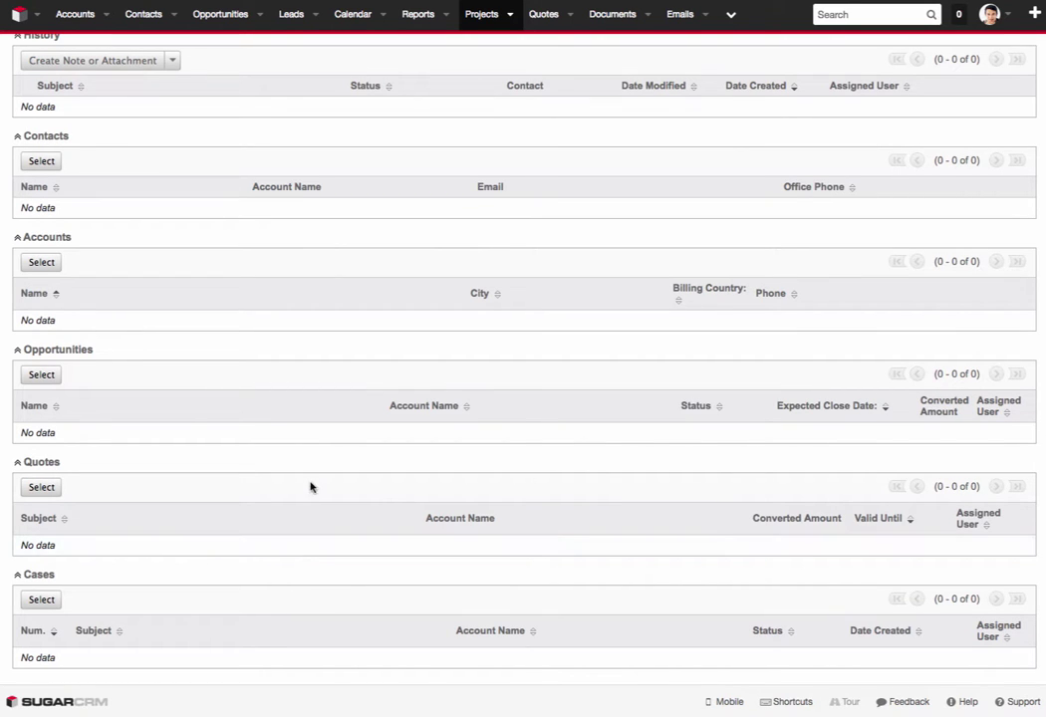
scroll(317, 497, up, 5)
scroll(318, 497, up, 3)
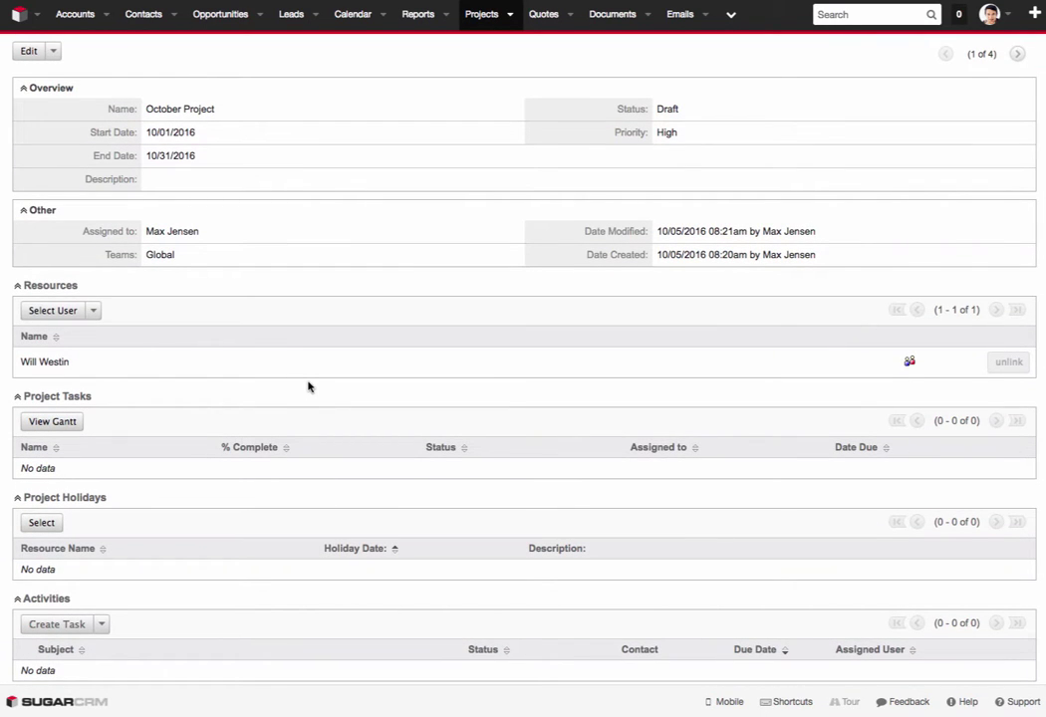
click(508, 17)
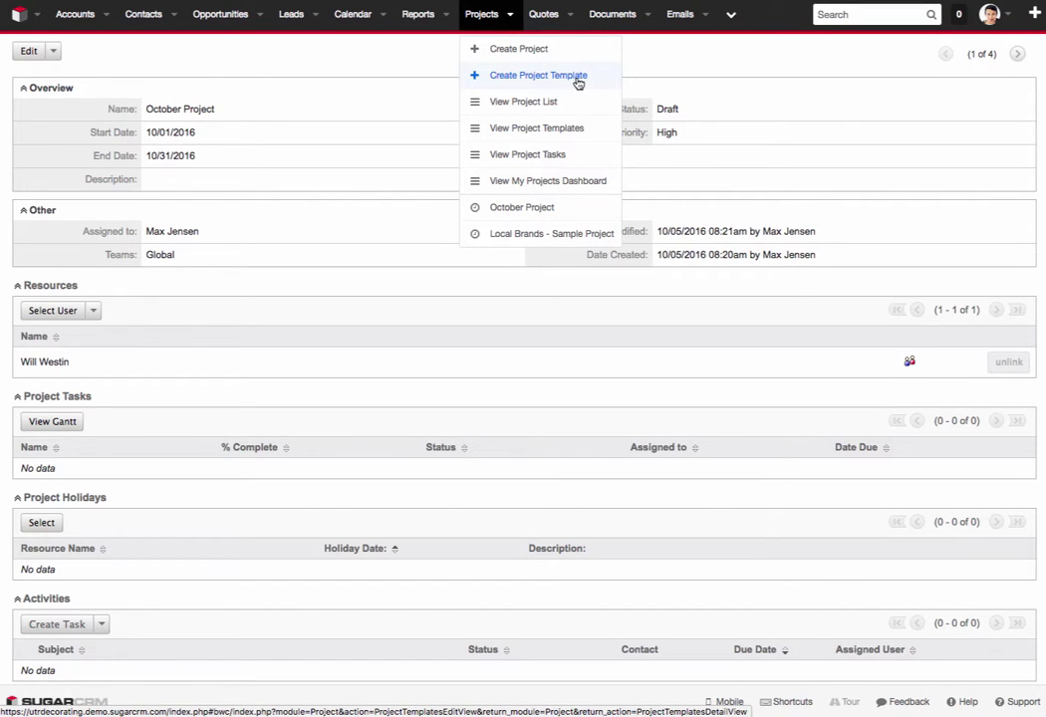
click(321, 75)
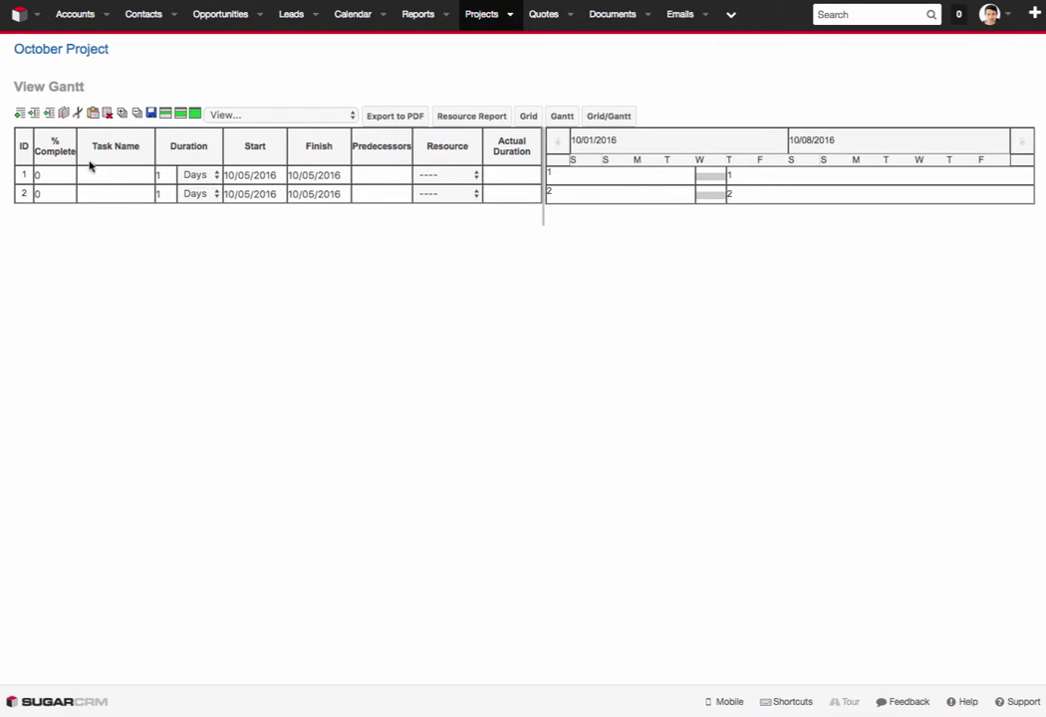
Step: Name the first Gantt task Kick Off Meeting and assign the project's user resource to it
click(127, 176)
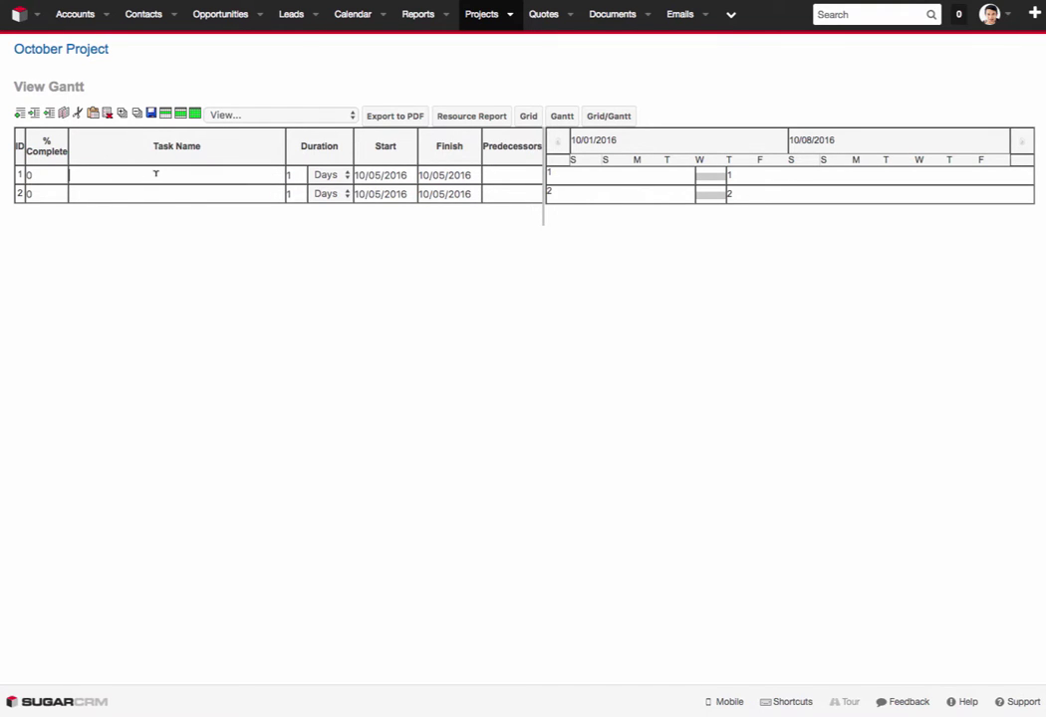
text(Kick Off Meeting)
click(240, 234)
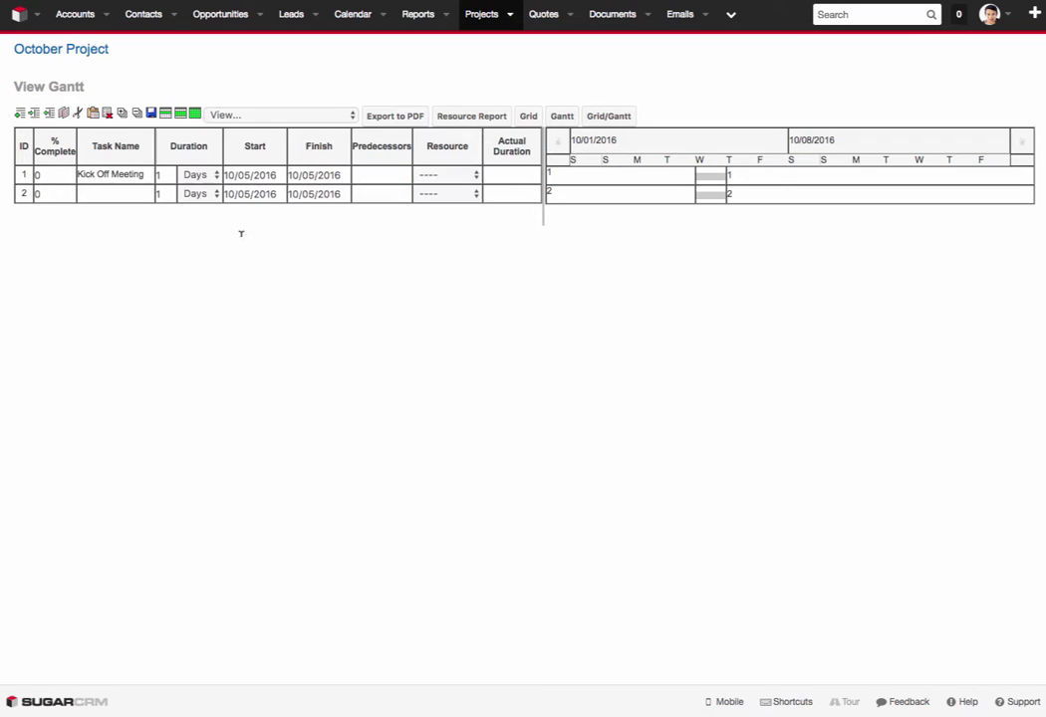
click(473, 177)
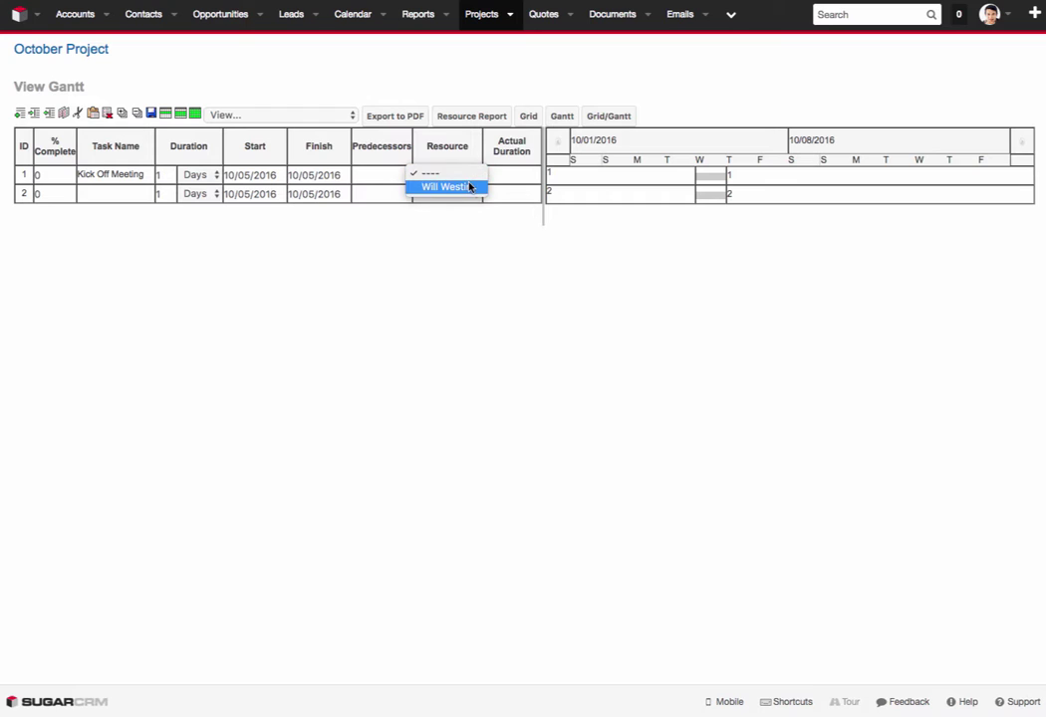
click(471, 186)
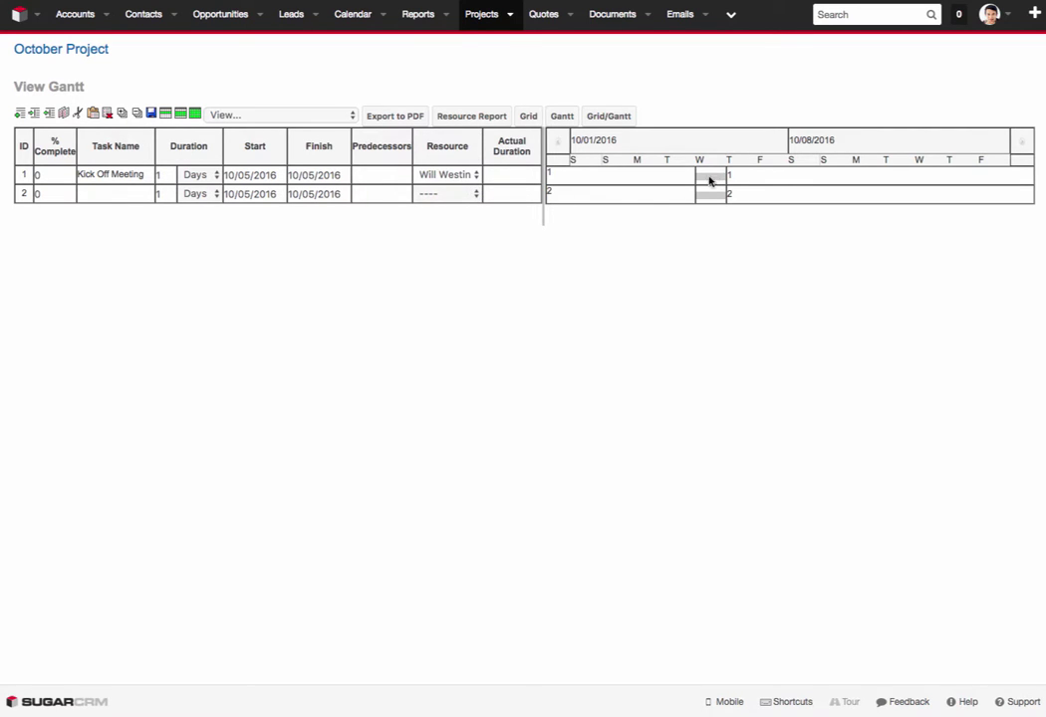
Step: Name the second task Setup Other Meetings
click(117, 192)
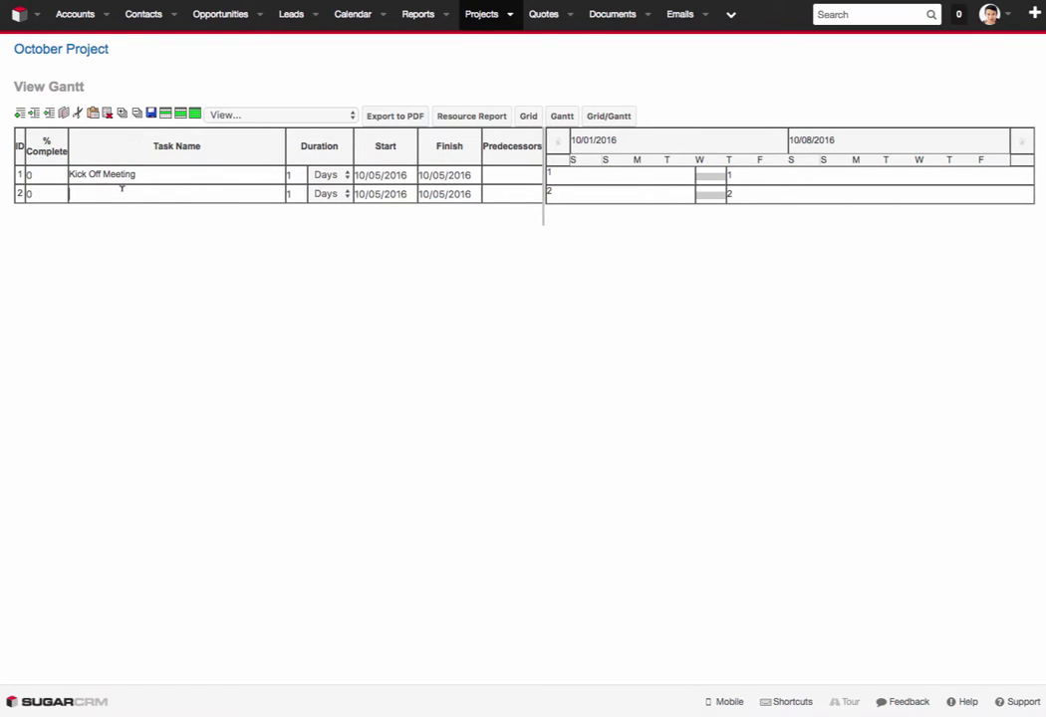
text(Setup Me)
text(Other Meetings)
Step: Insert two more task rows and name them Follow up call and Develop requirements
click(19, 113)
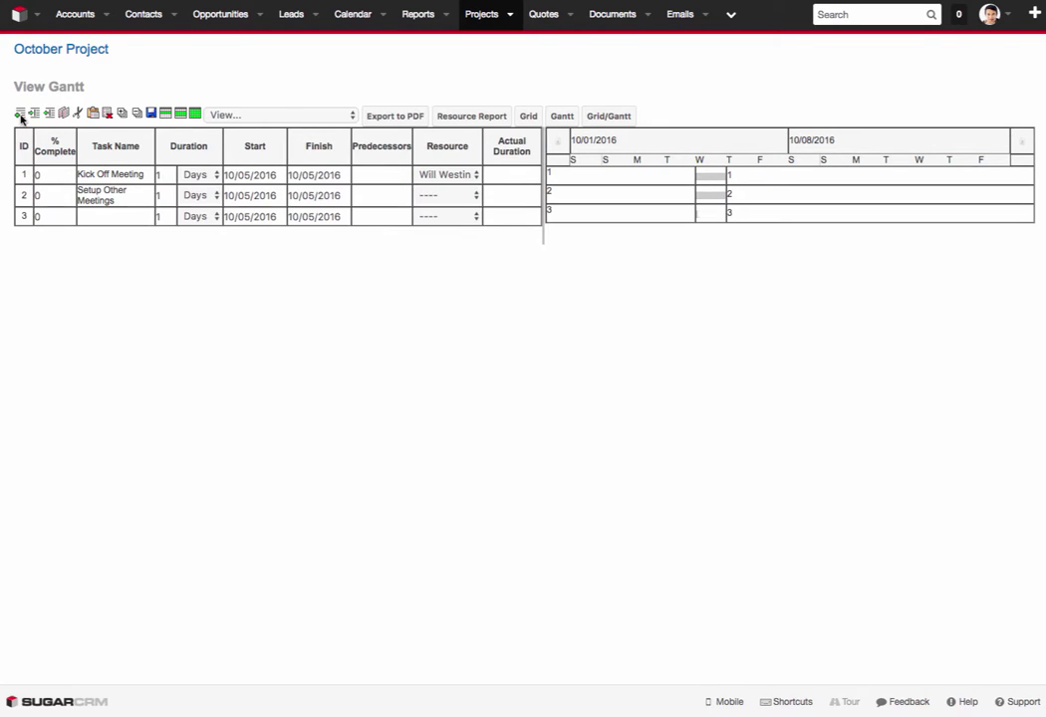
click(19, 113)
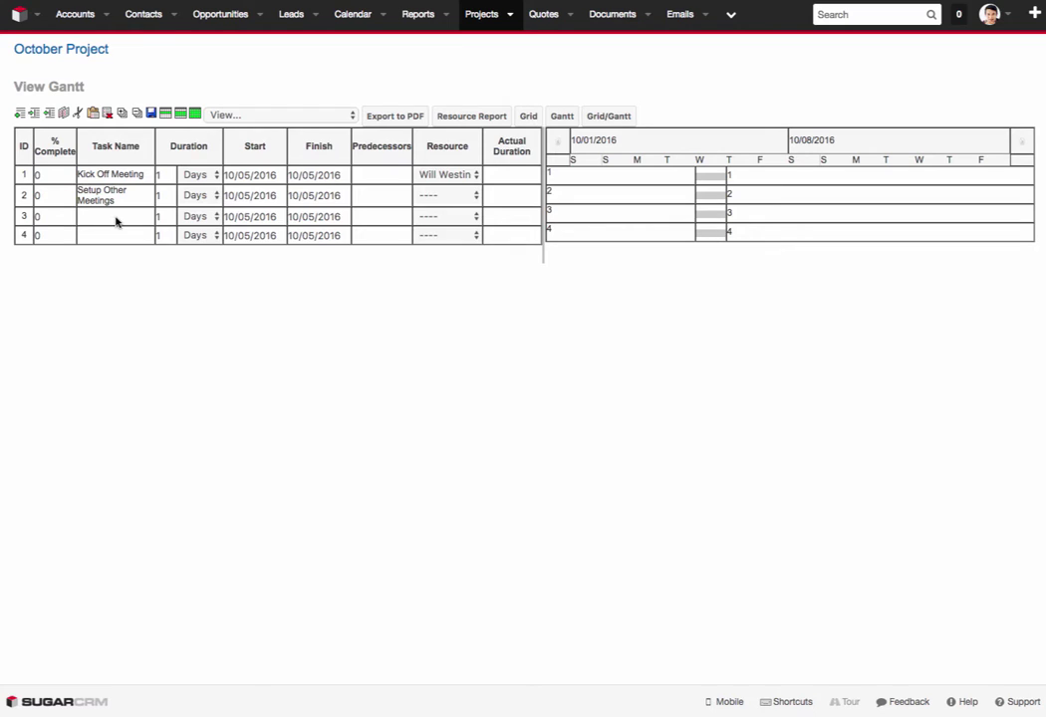
click(128, 215)
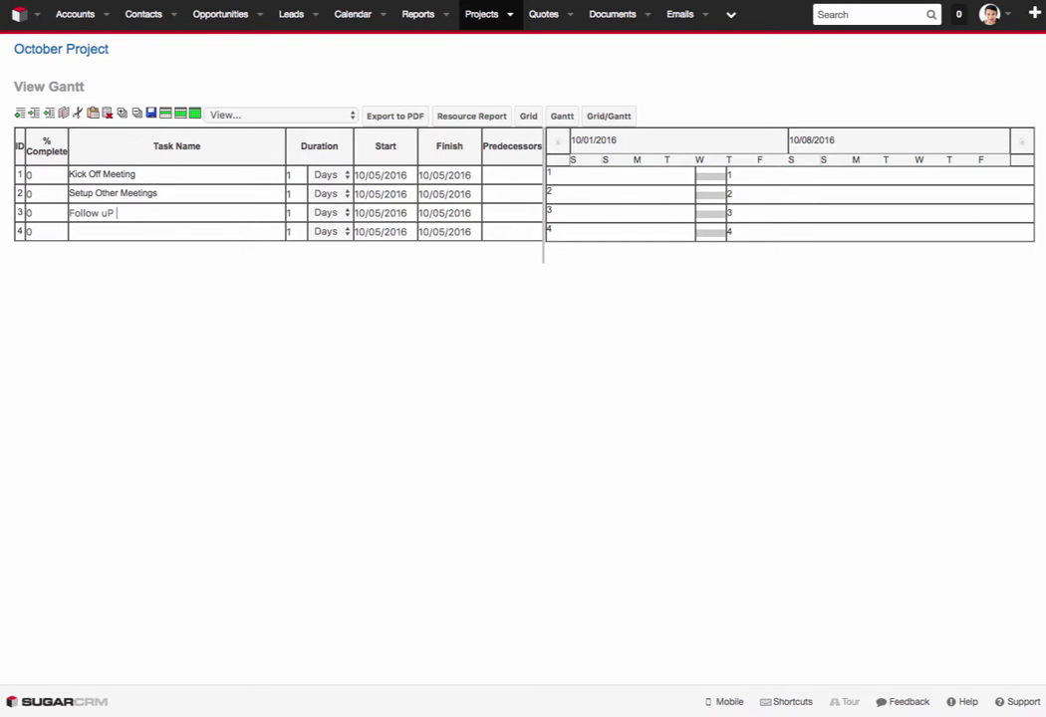
text(Follow up call)
click(115, 233)
text(Development )
text(equirements)
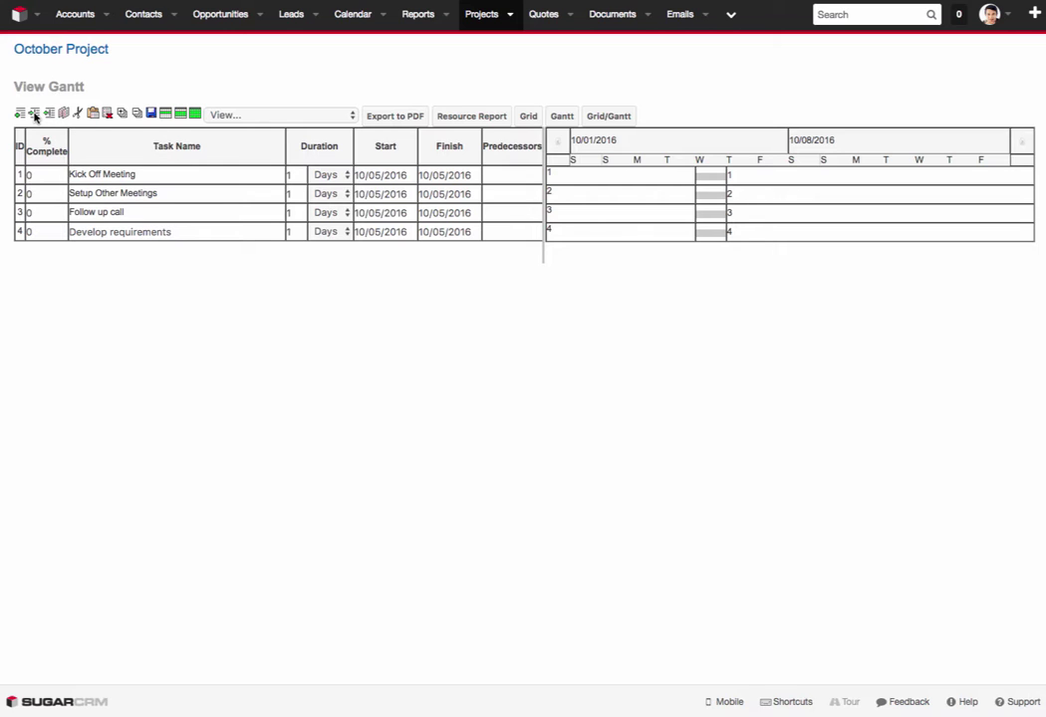
Step: Indent the Develop requirements task so it becomes a subtask of Follow up call
click(35, 115)
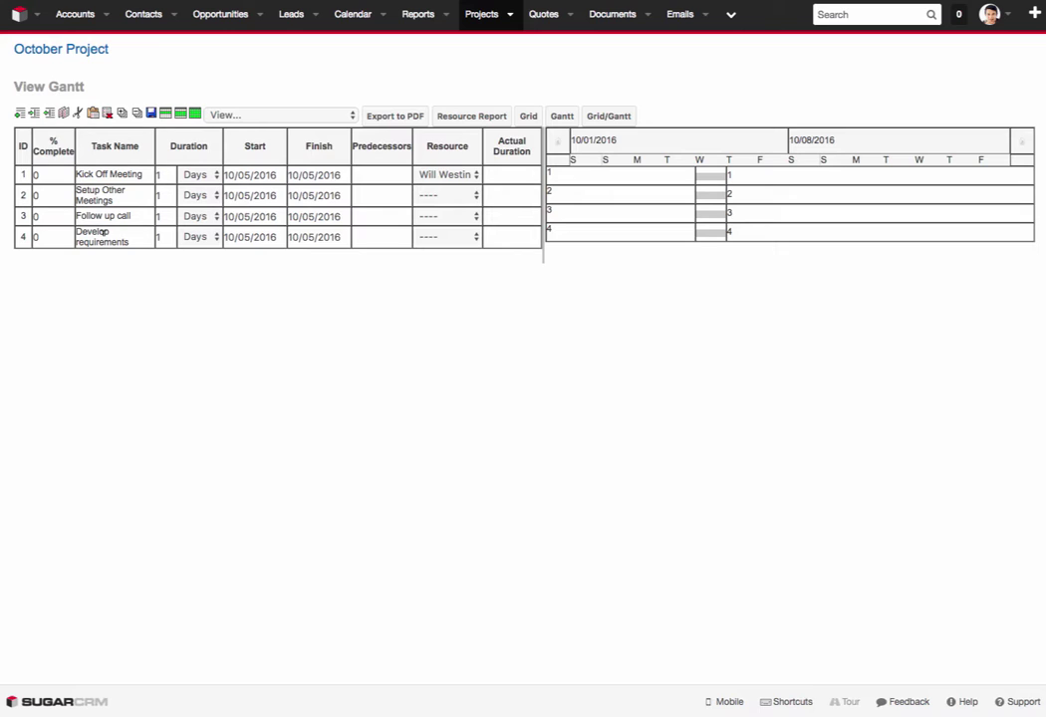
click(103, 232)
click(35, 116)
click(24, 238)
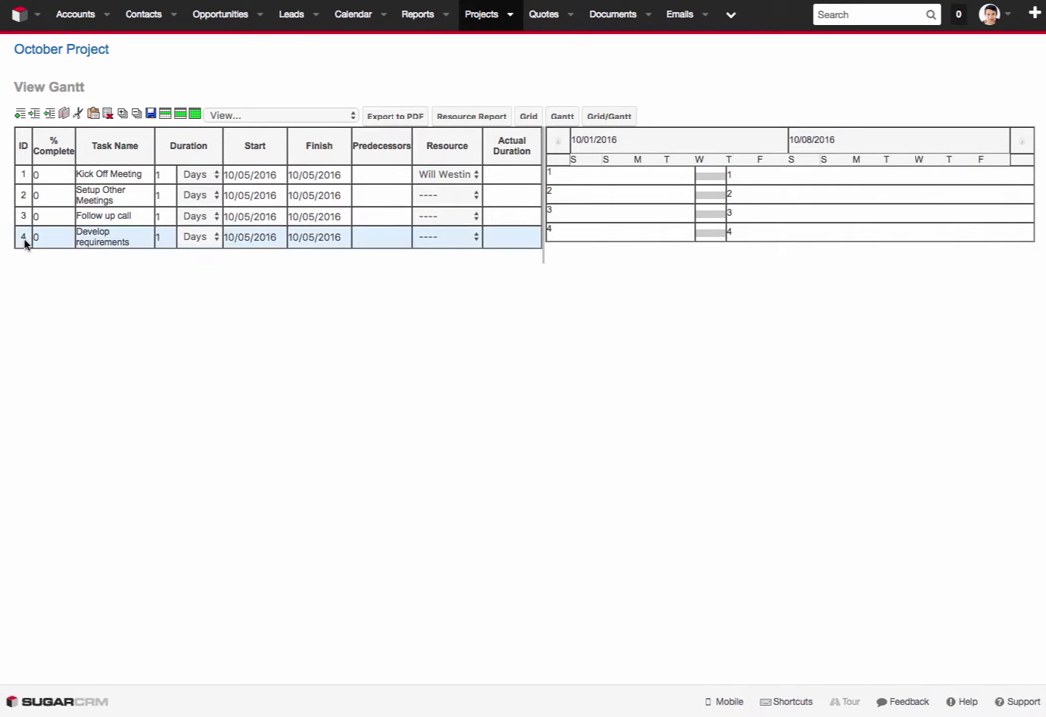
click(34, 113)
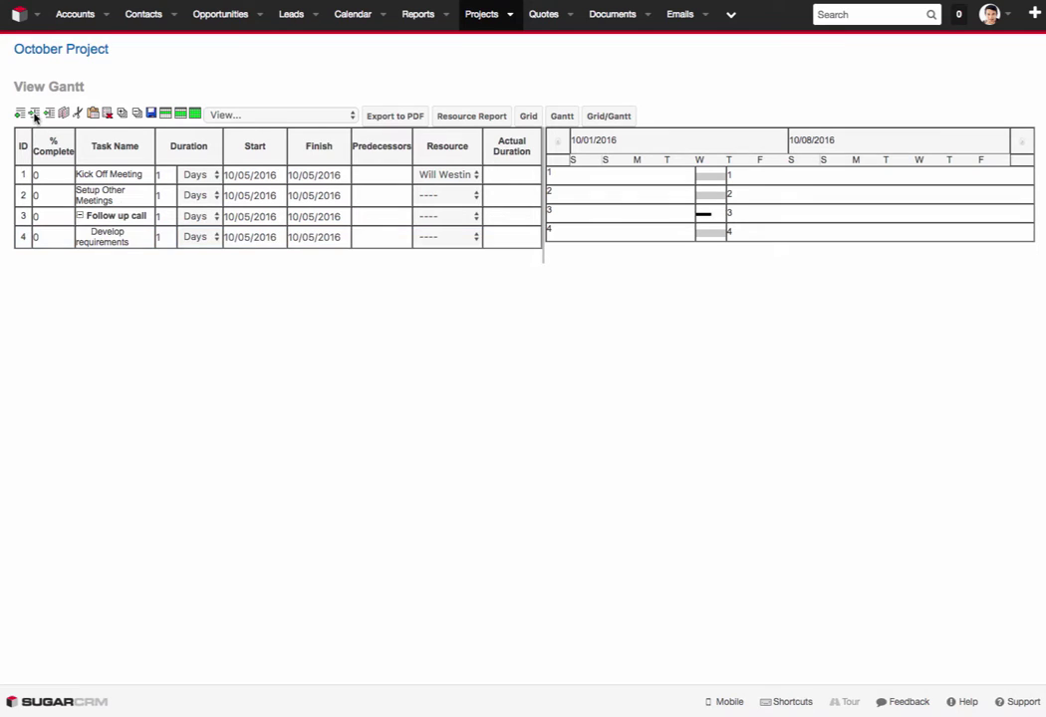
Step: Collapse and re-expand the Follow up call task to check its subtask grouping
click(80, 215)
click(80, 215)
click(79, 216)
click(79, 217)
Step: Set the Develop requirements task to finish on 10/20/2016 and start on 10/10/2016
click(296, 230)
click(249, 398)
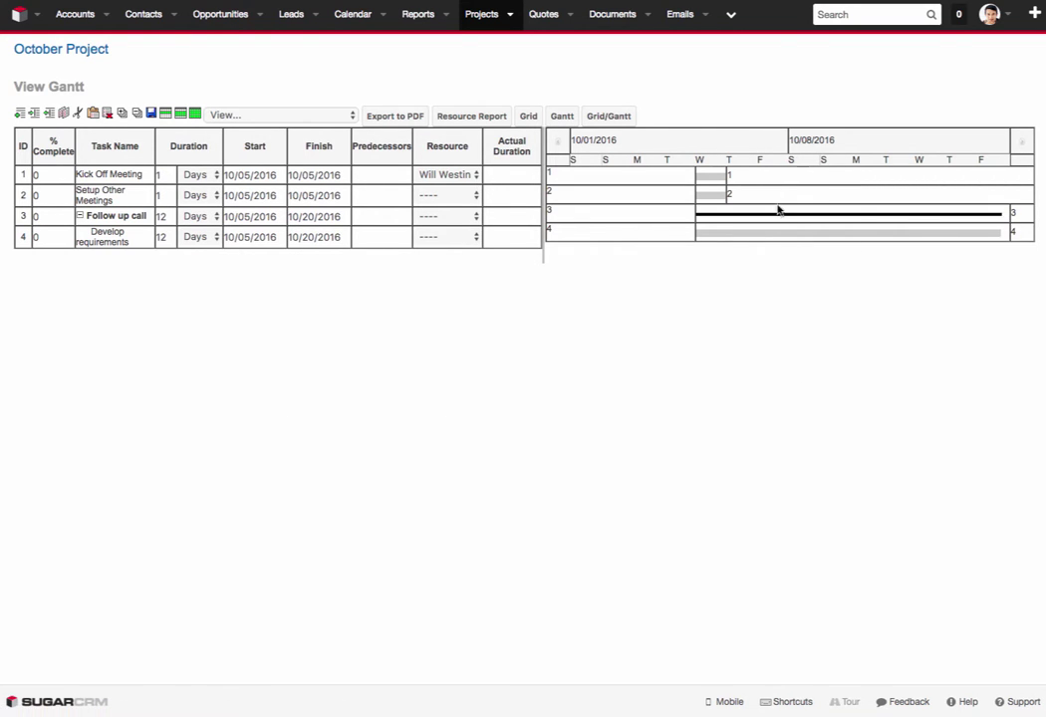
click(250, 239)
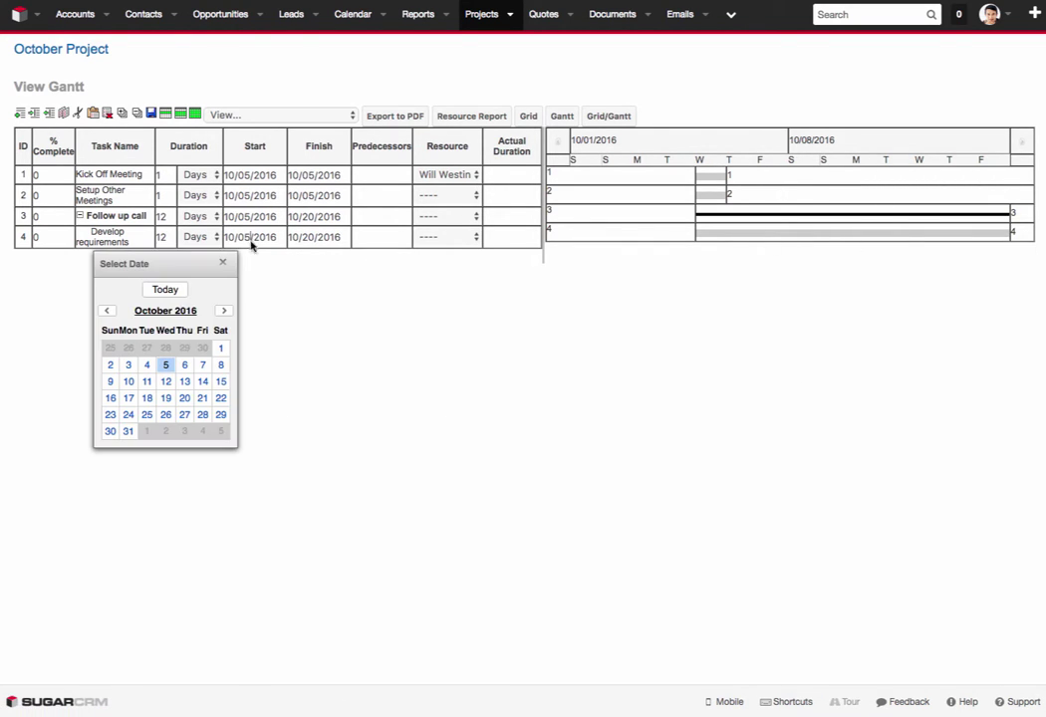
click(128, 382)
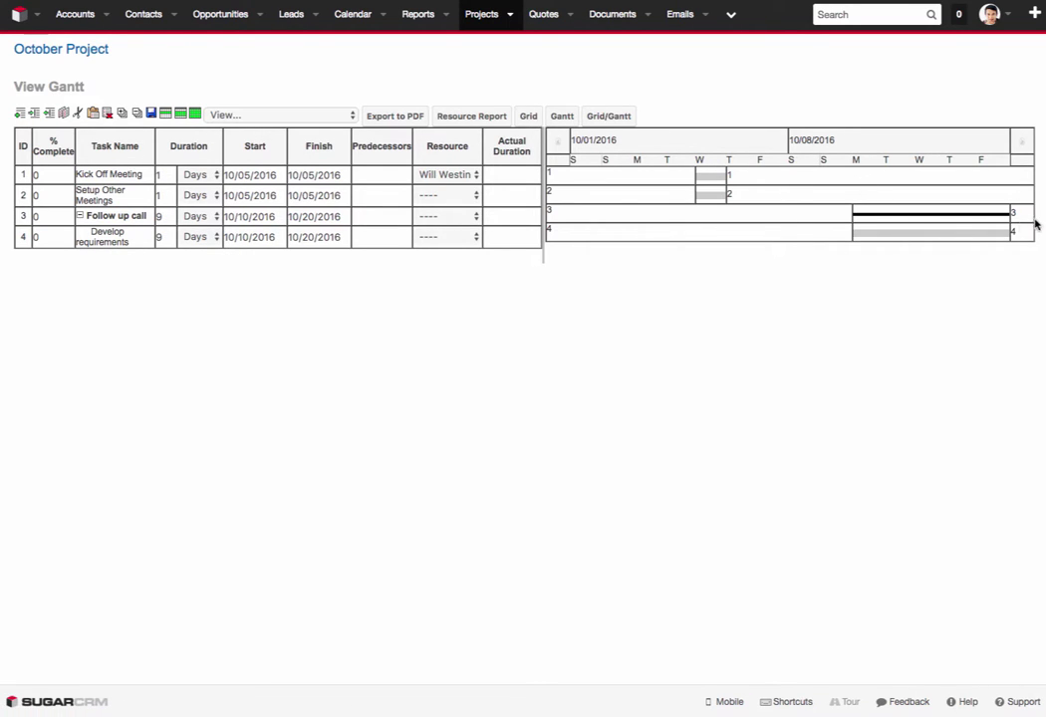
Step: Save the project tasks and export the task list to PDF, closing the PDF after viewing it
click(152, 114)
click(396, 117)
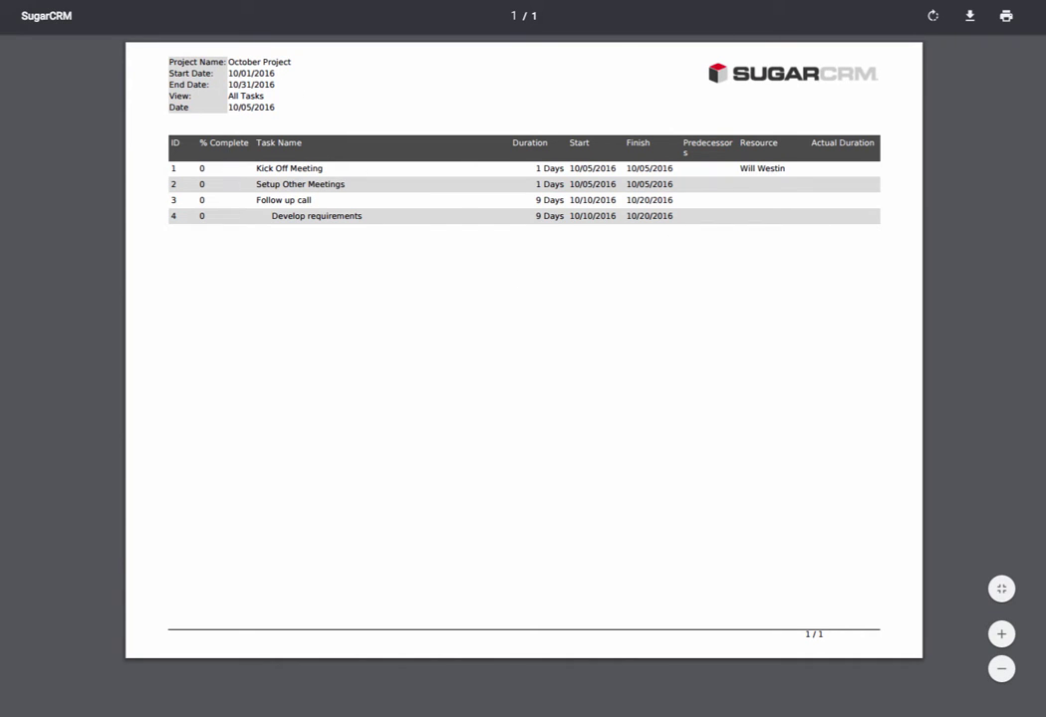
key(ctrl+w)
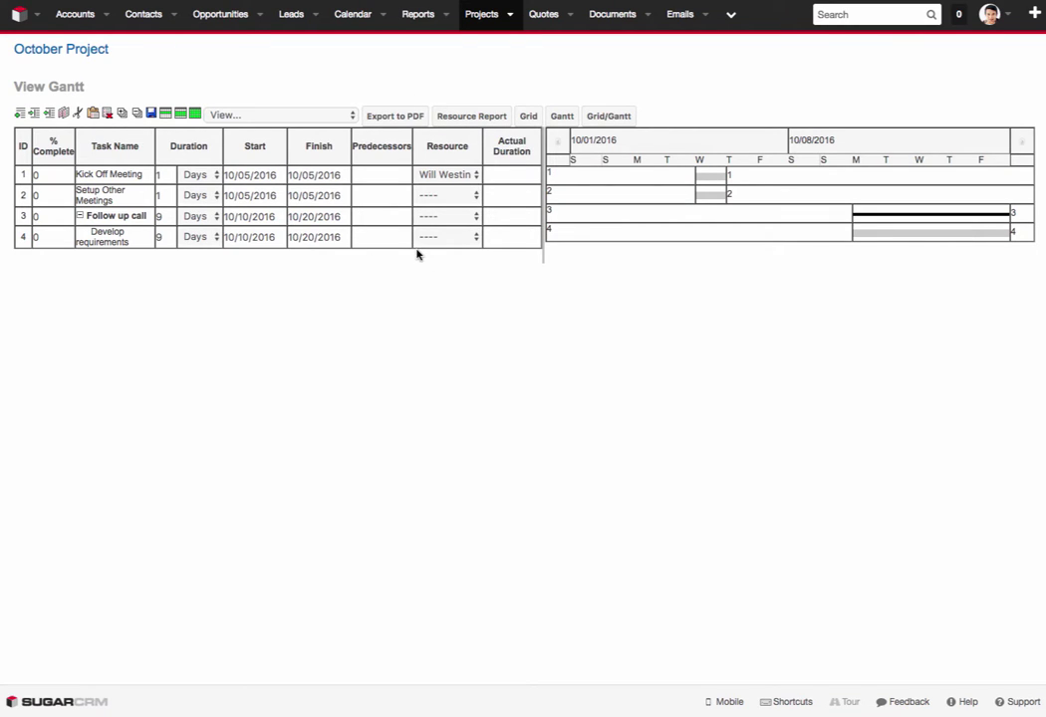
Step: Show the project tasks as a grid only, without the Gantt chart
click(528, 118)
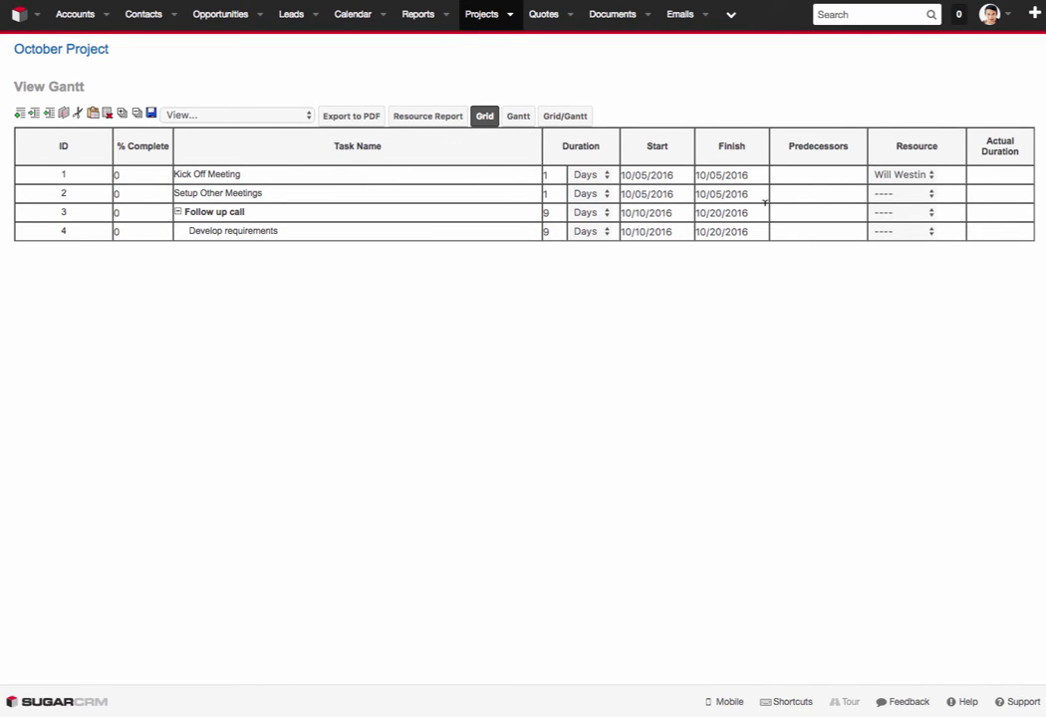
Step: Show the project tasks as a Gantt chart only and return to the combined grid and Gantt display
click(518, 115)
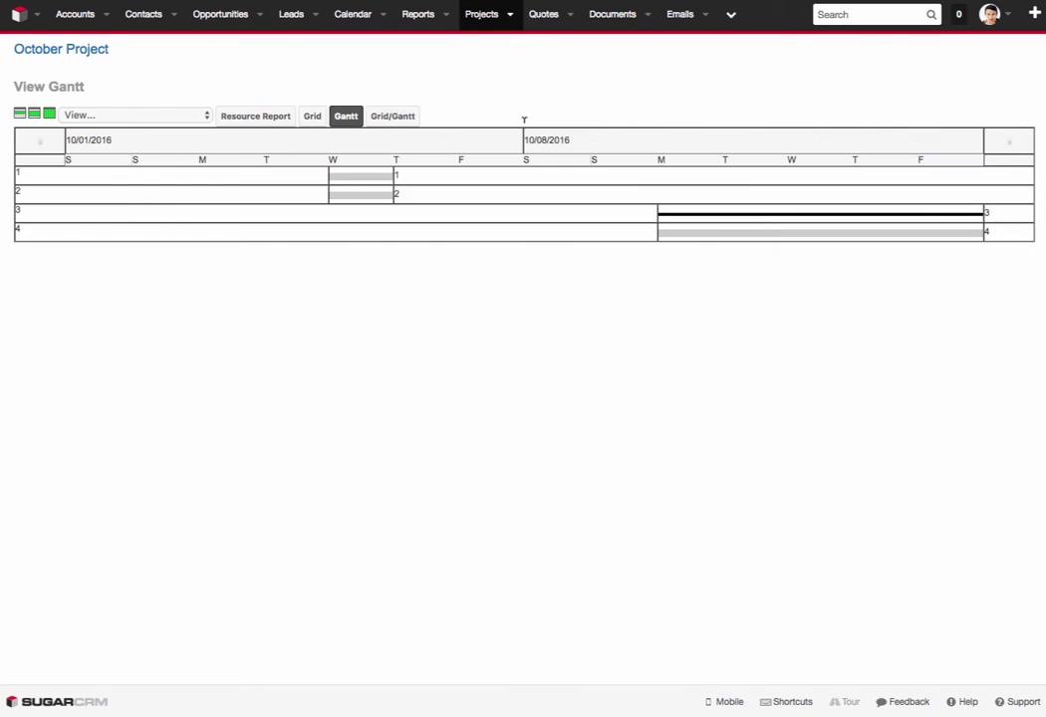
click(396, 118)
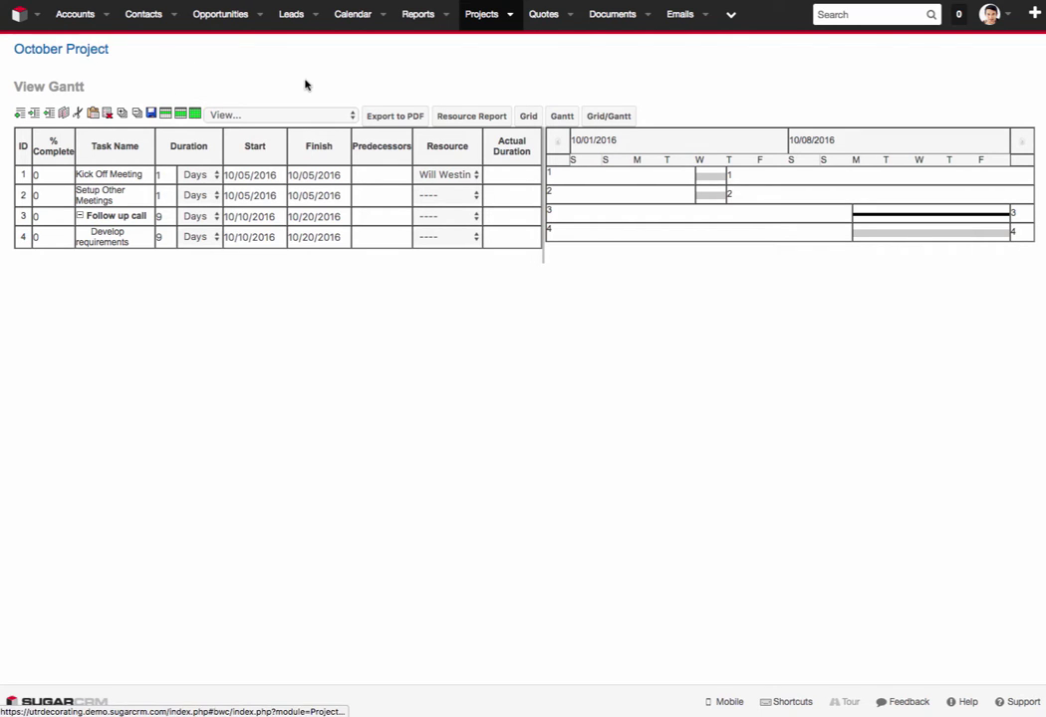
Step: Leave the Gantt view for the October Project record, discarding unsaved changes, and review its project tasks
click(510, 15)
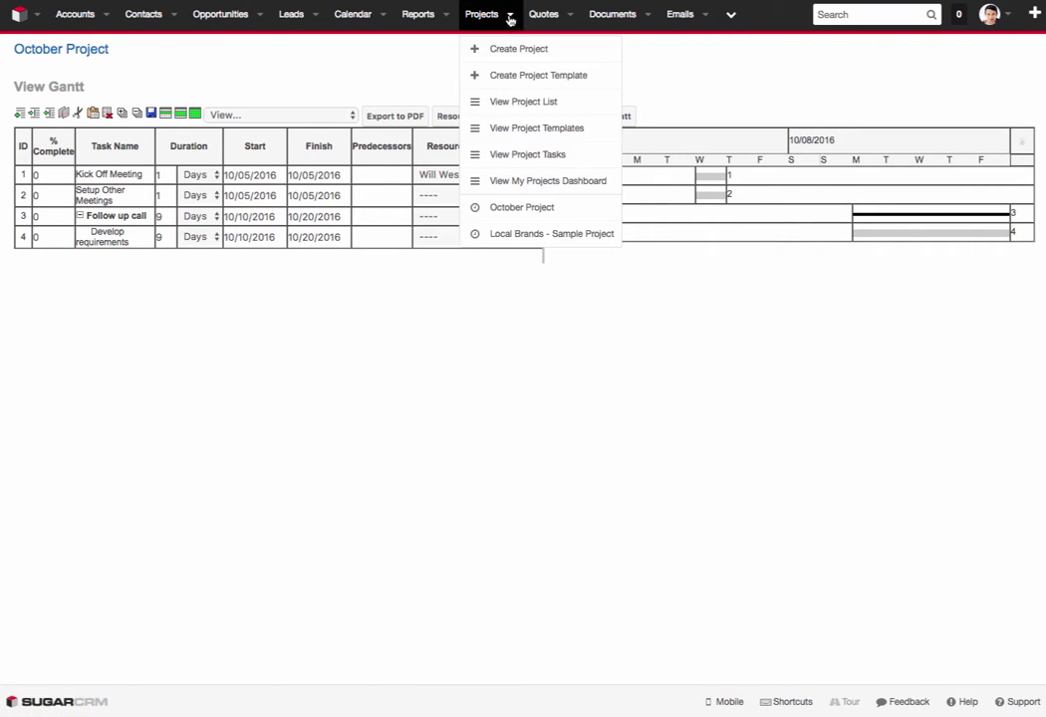
click(524, 208)
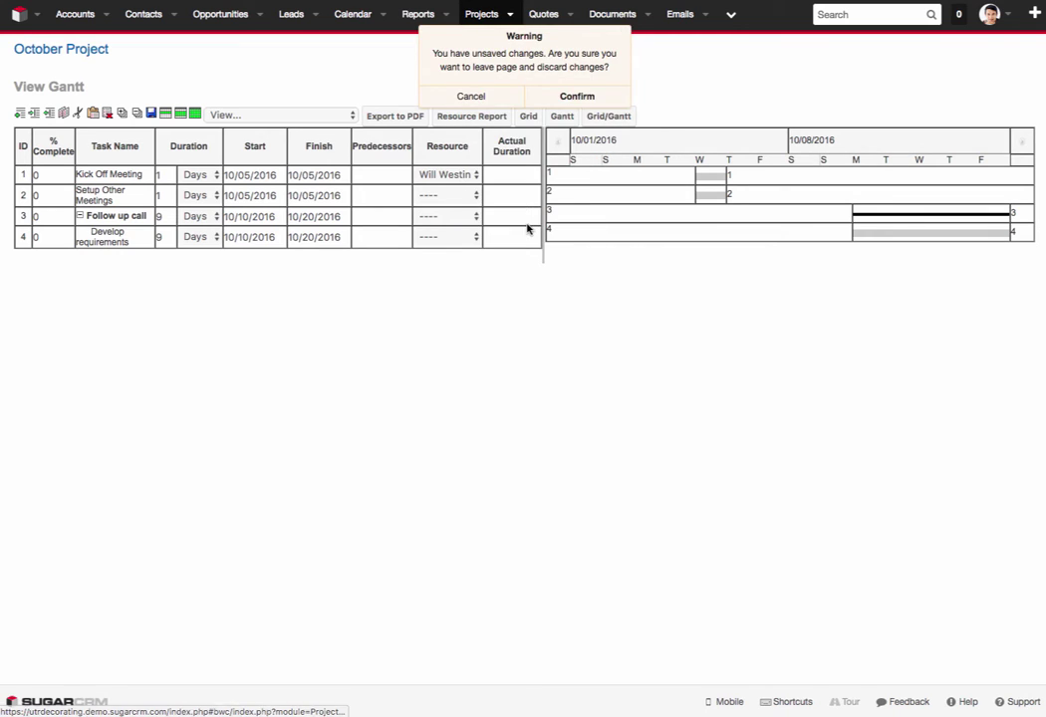
click(551, 100)
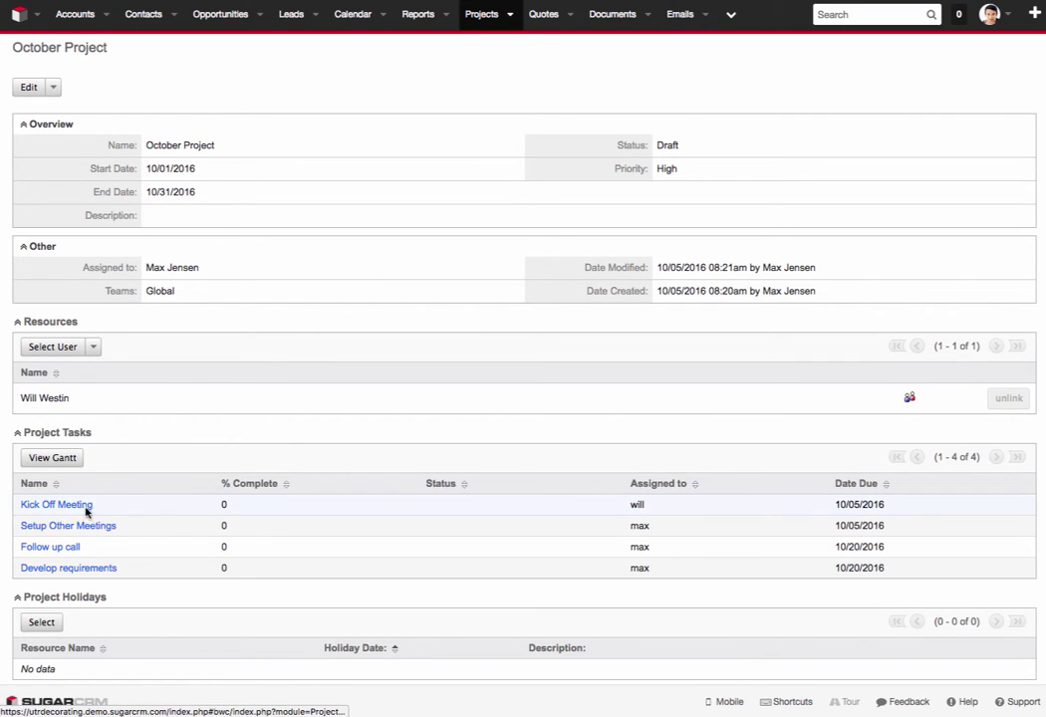
scroll(249, 454, down, 2)
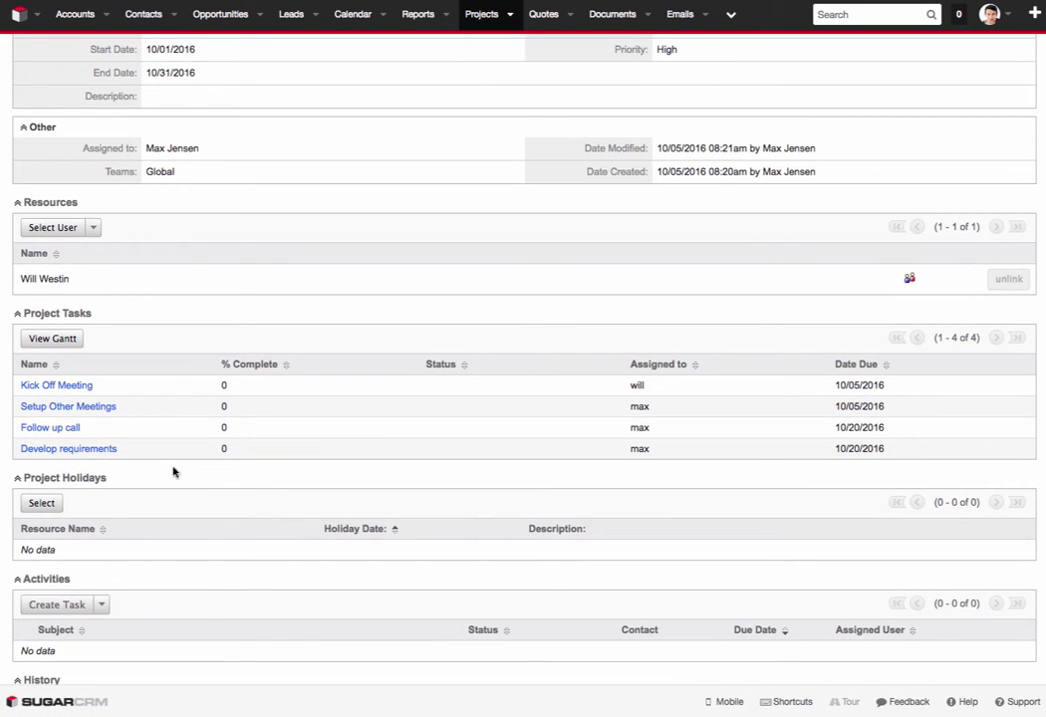
Step: View the details of the Kick Off Meeting task and return to its parent October Project
click(509, 18)
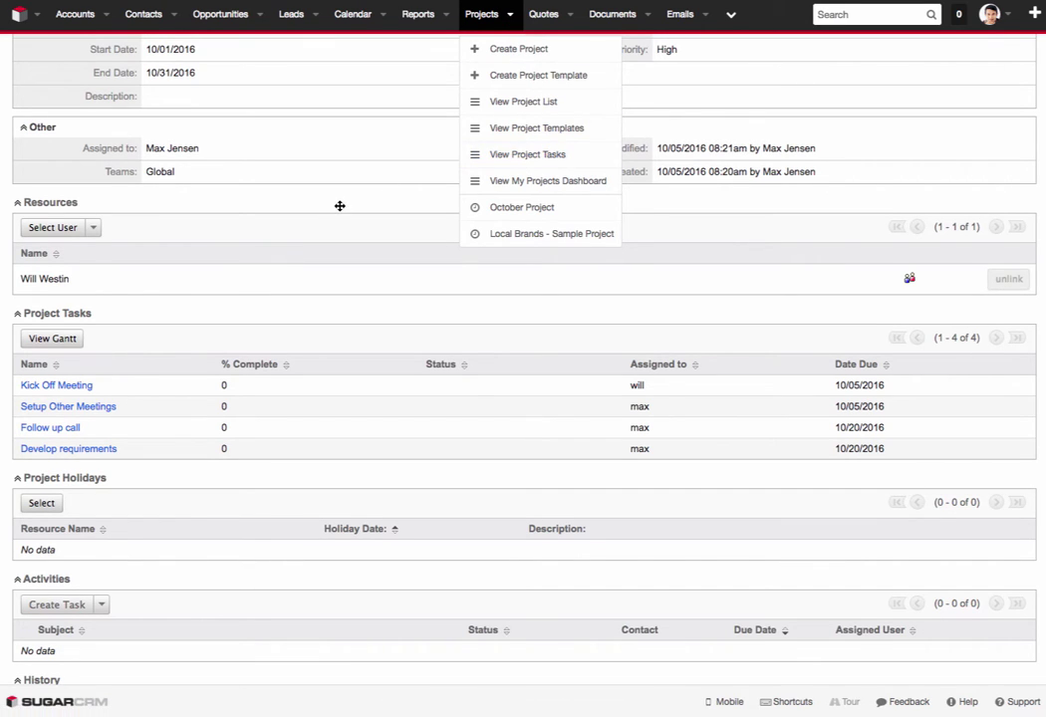
click(301, 289)
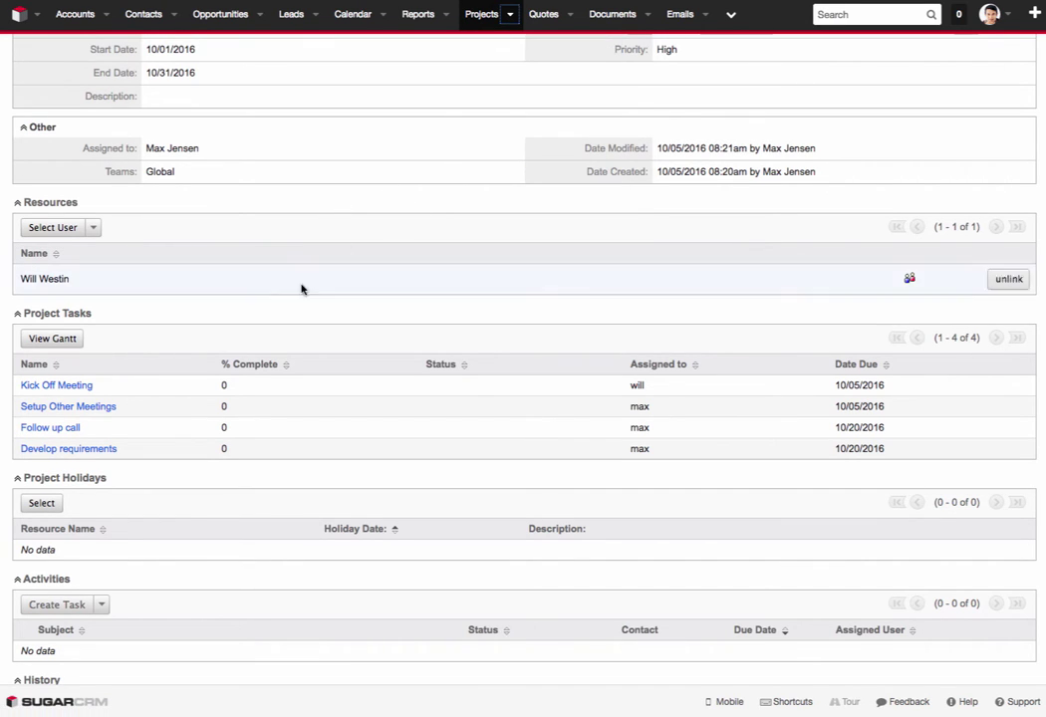
click(74, 389)
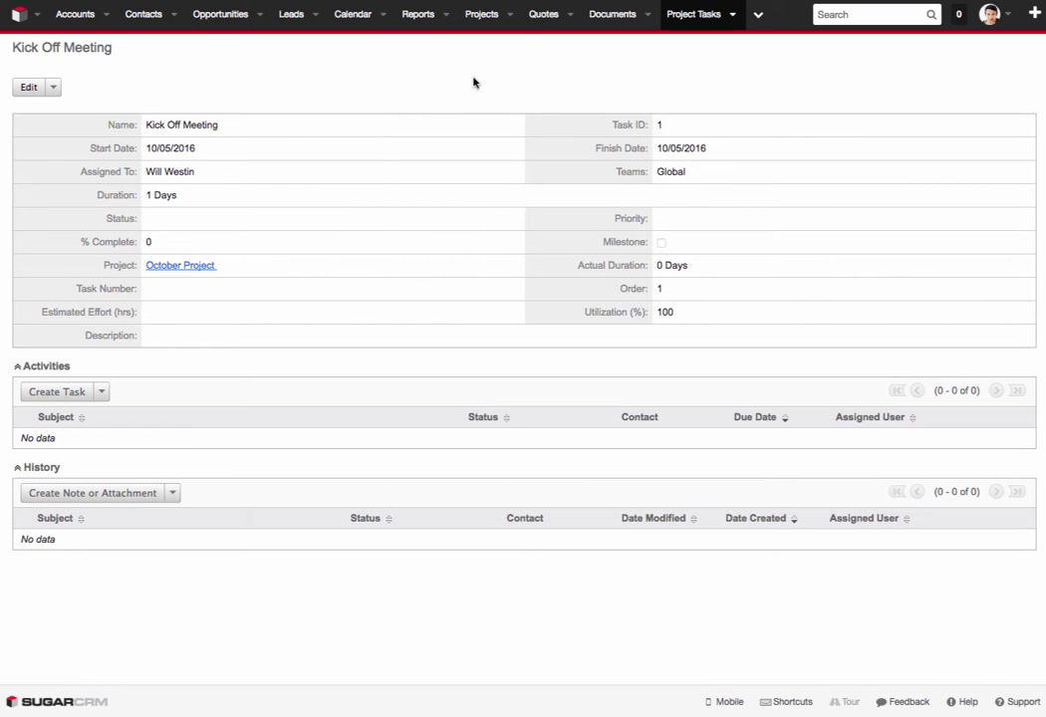
click(199, 265)
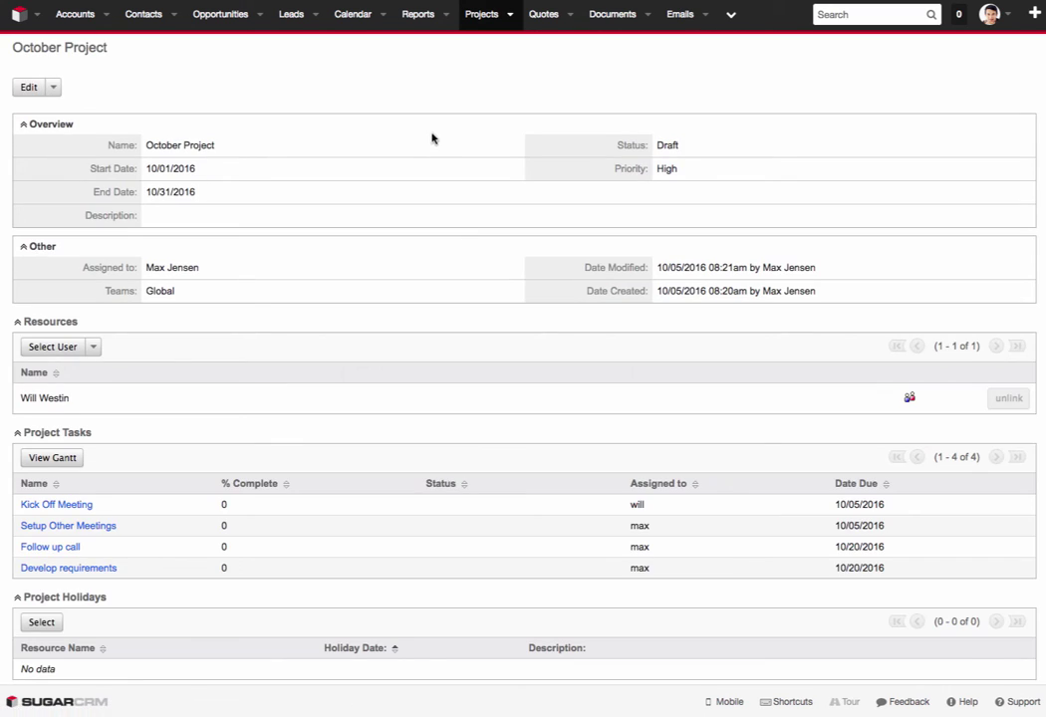
Step: Open the My Projects Dashboard and examine the overdue and upcoming tasks for October Project
click(514, 18)
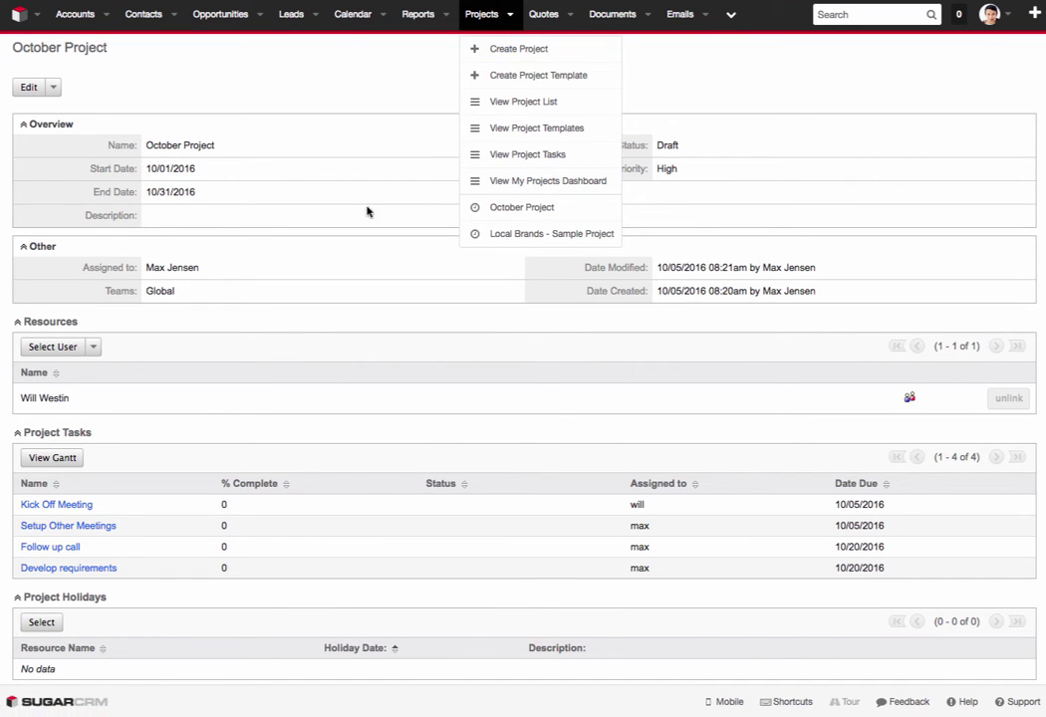
click(524, 183)
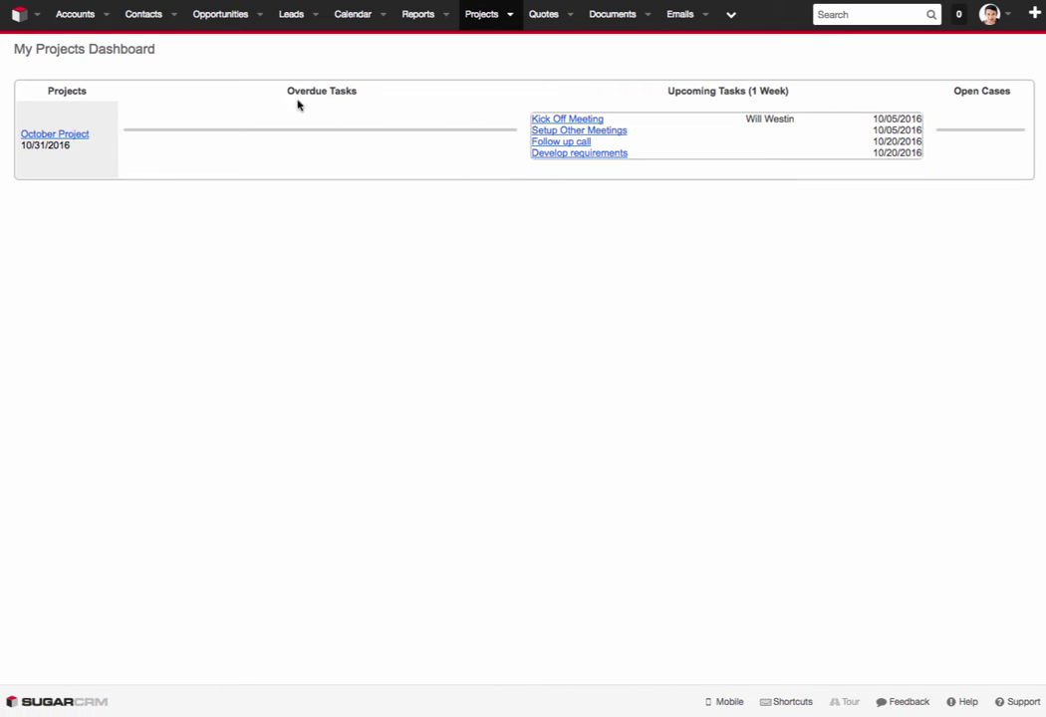
click(512, 17)
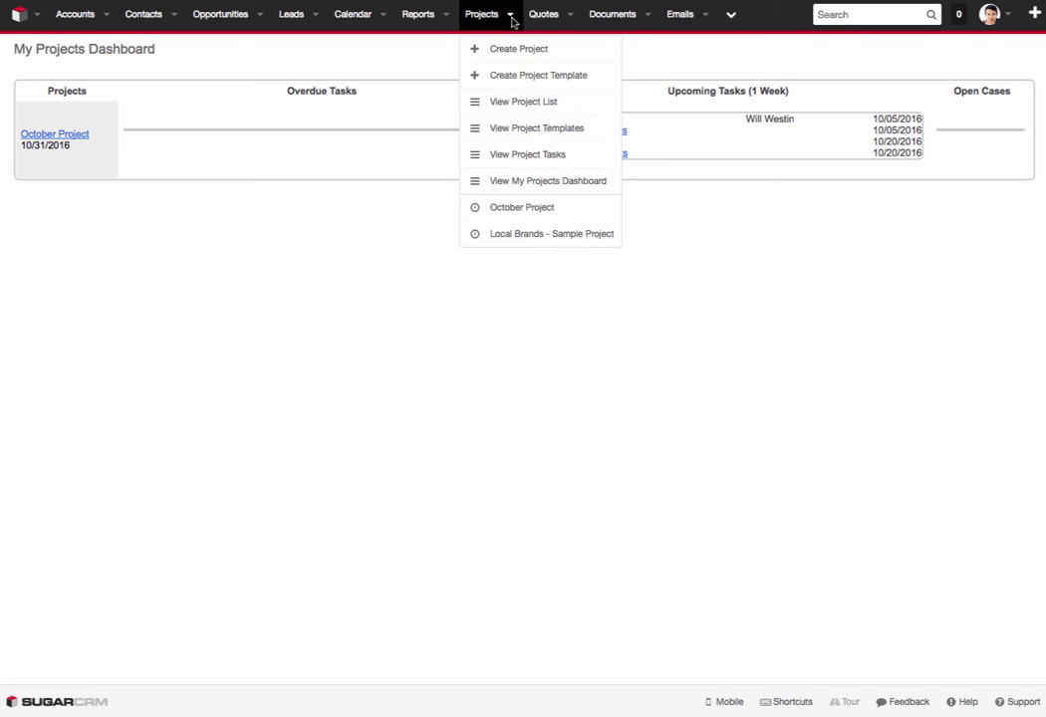
click(354, 208)
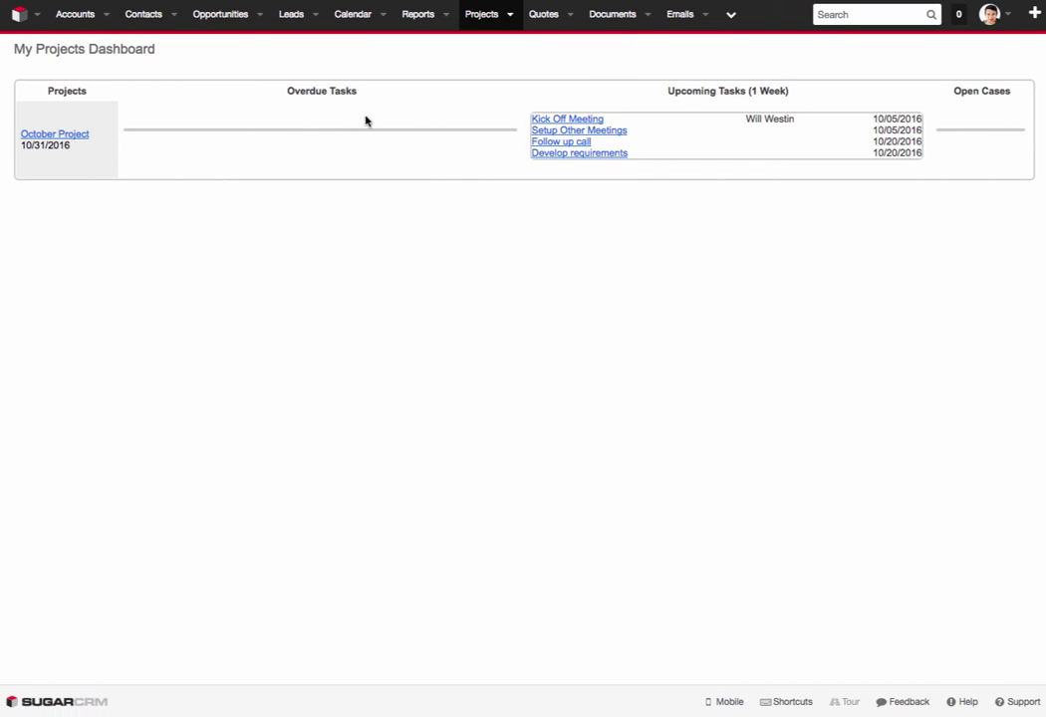
Step: Select the Global Brands - Consulting, Eligeo - Sample Project and Local Brands - Sample Project records in the project list for a mass update
click(478, 16)
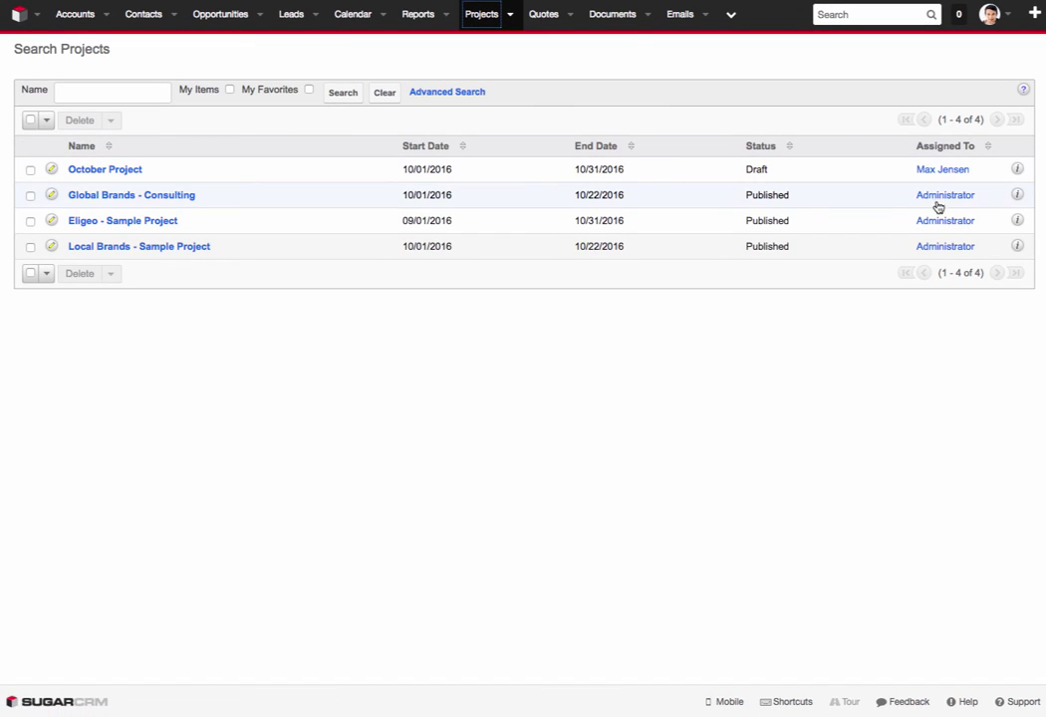
click(30, 195)
click(30, 220)
click(30, 246)
click(109, 121)
click(100, 143)
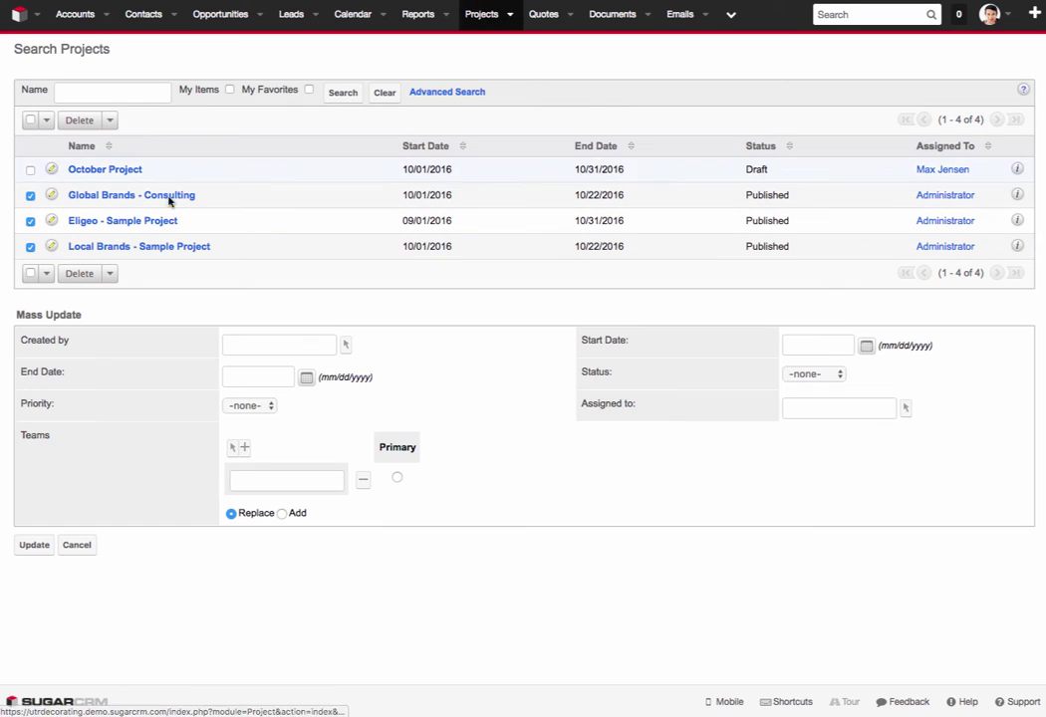
Step: Reassign the selected projects to the same user who is assigned to October Project and apply the mass update
click(841, 408)
text(max)
click(822, 430)
click(34, 545)
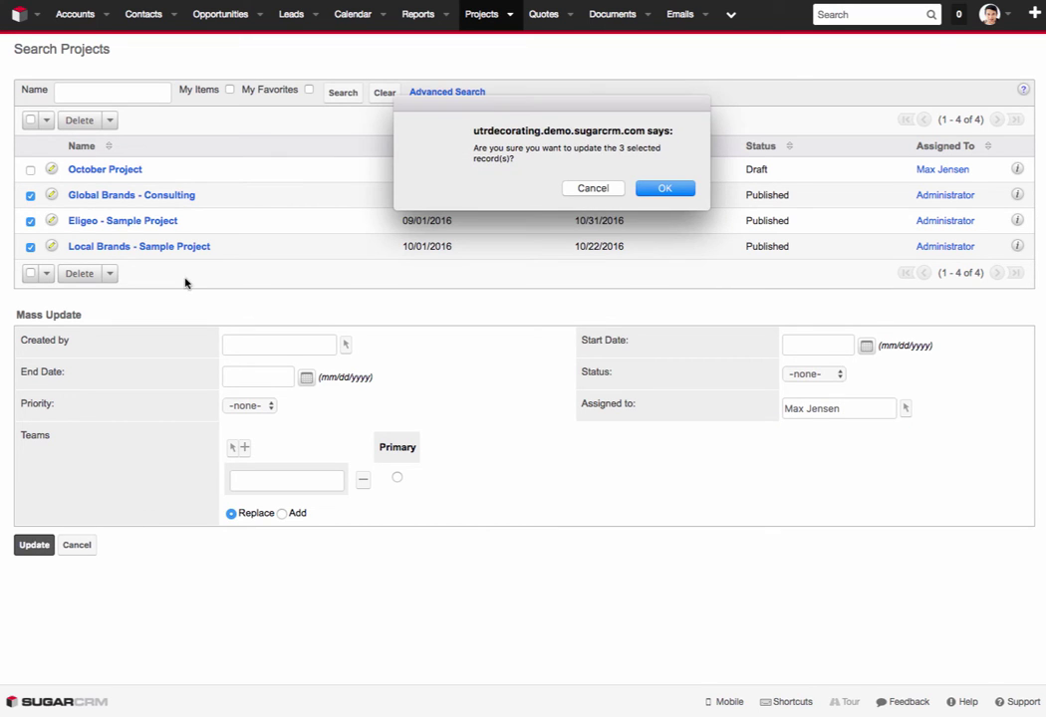
click(661, 188)
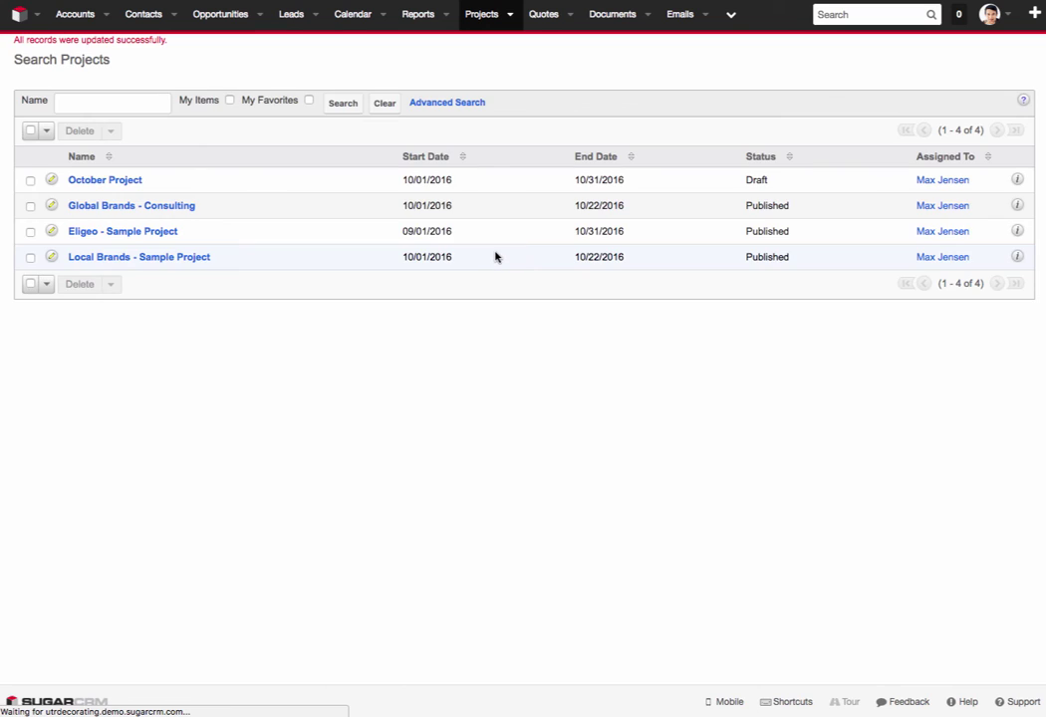
Step: Reopen the My Projects Dashboard and examine the overdue tasks across the reassigned projects
click(511, 16)
click(542, 181)
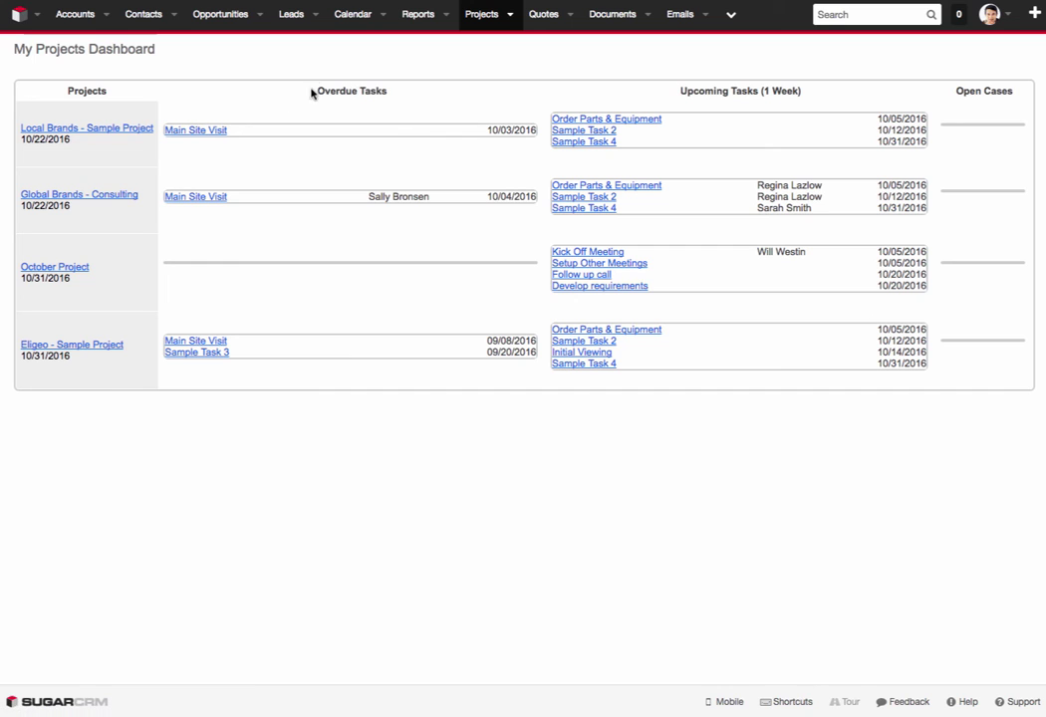
drag(315, 85, 423, 95)
click(422, 96)
Step: Follow the upcoming Order Parts & Equipment task of Local Brands - Sample Project to its Gantt view and return to the My Projects Dashboard
click(610, 120)
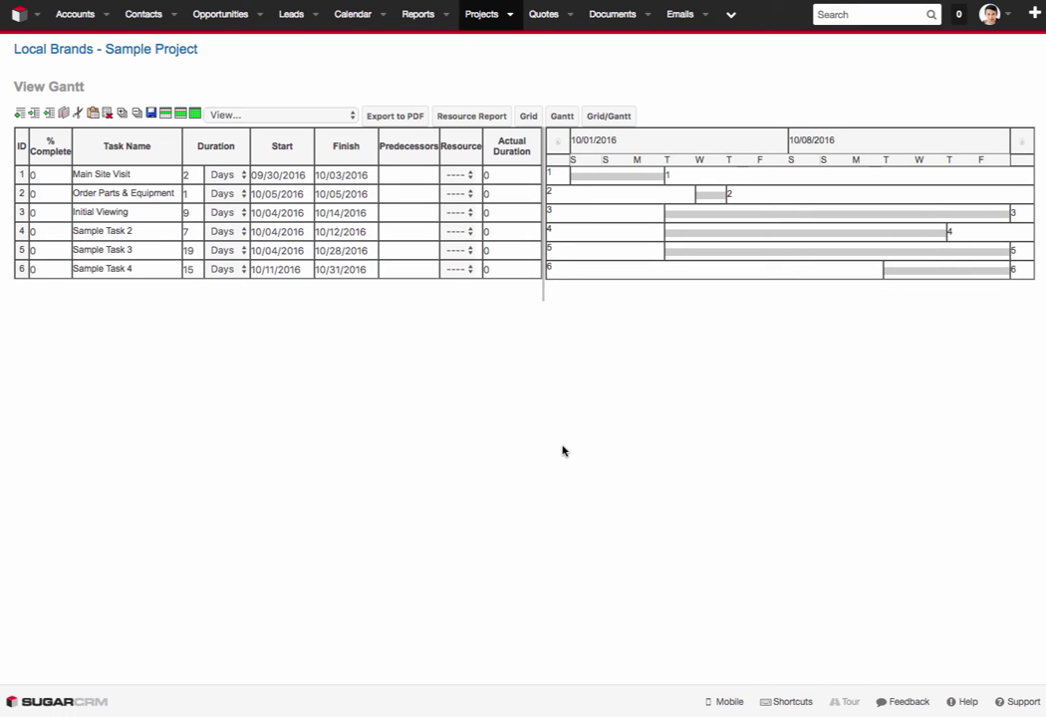
click(509, 20)
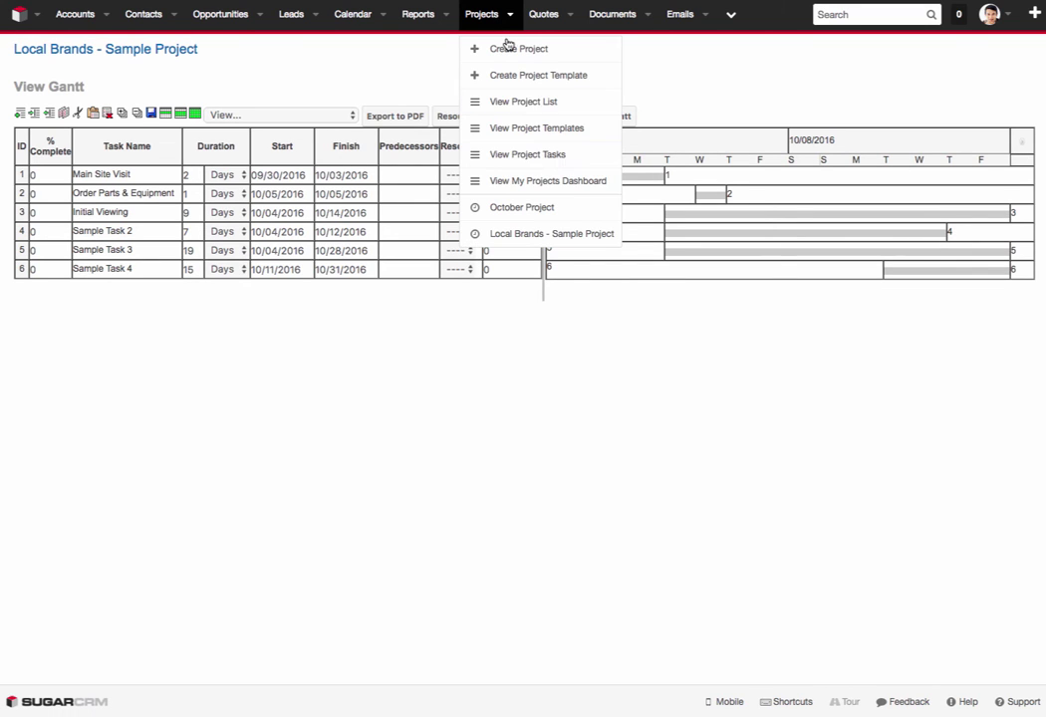
click(552, 181)
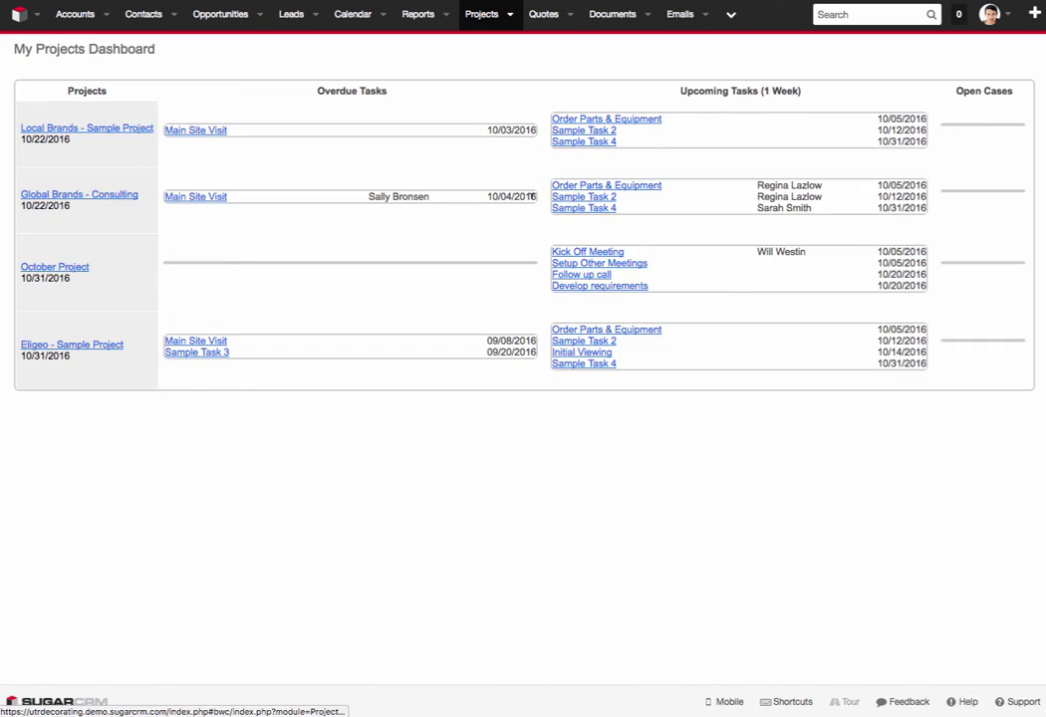